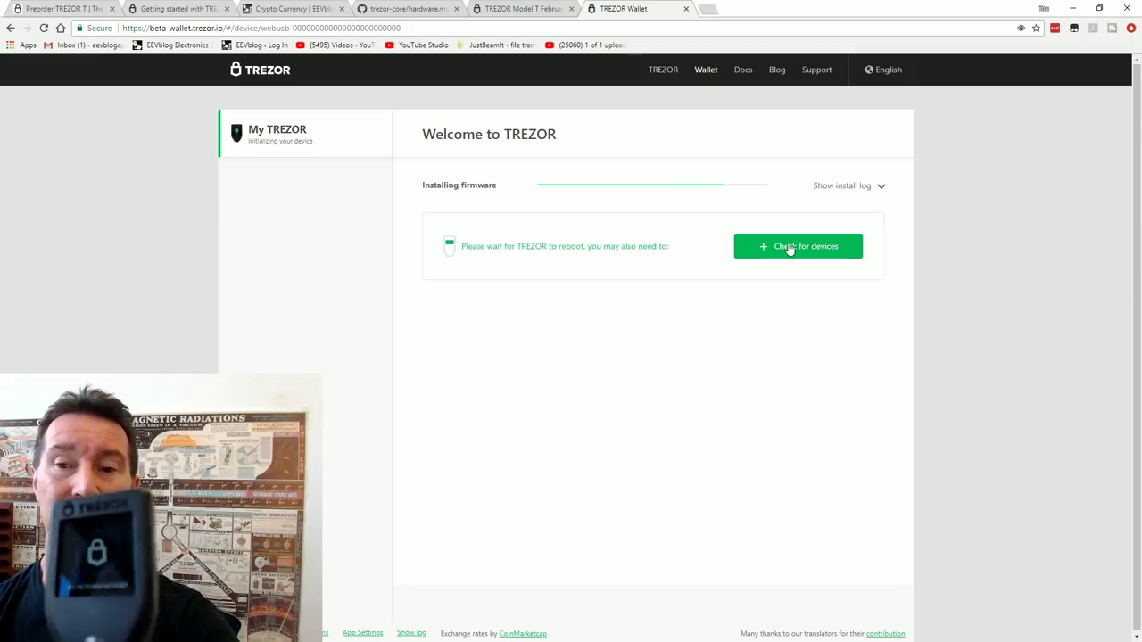
Step: Reload the TREZOR Wallet site in a new Chrome tab
click(712, 9)
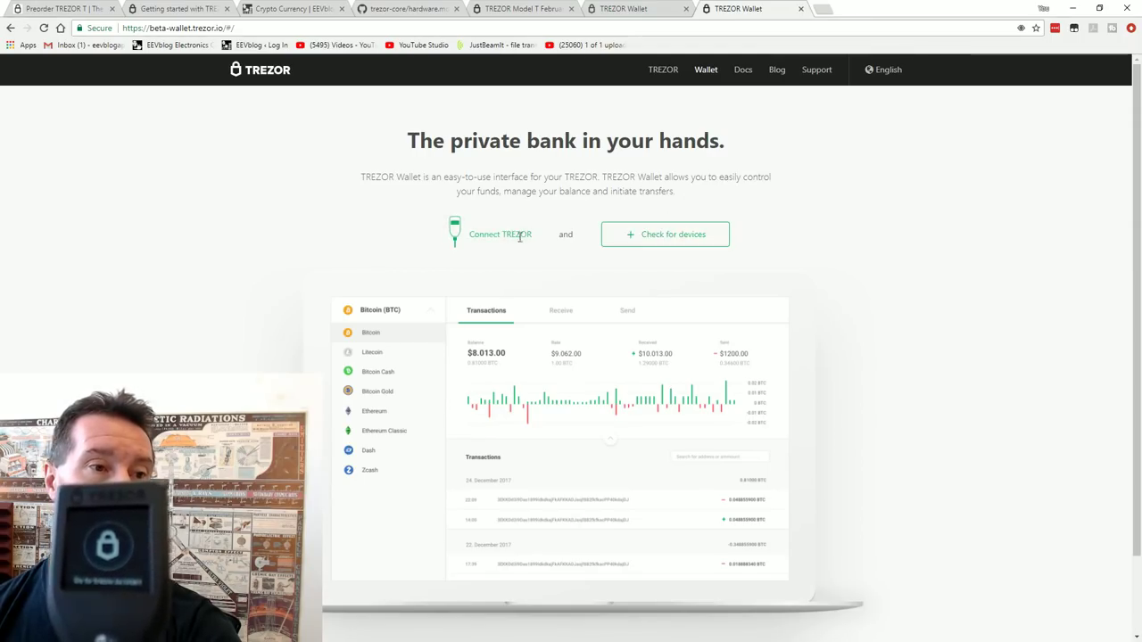
Step: Scan for devices, pick the unknown InterBiometrics device, then cancel the connection request
click(676, 234)
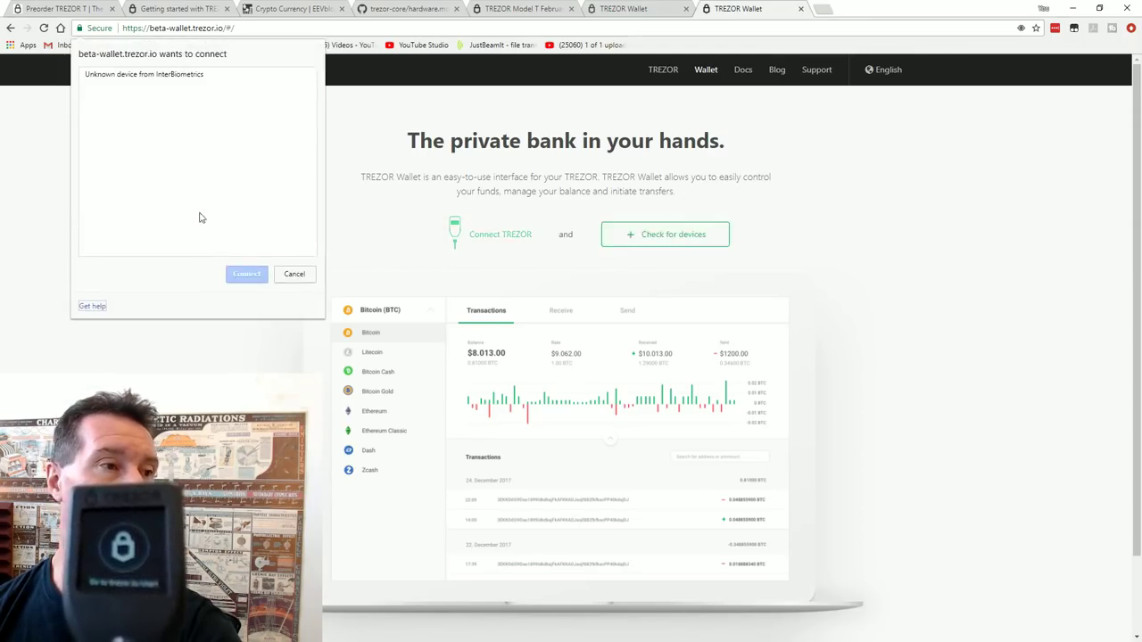
click(134, 77)
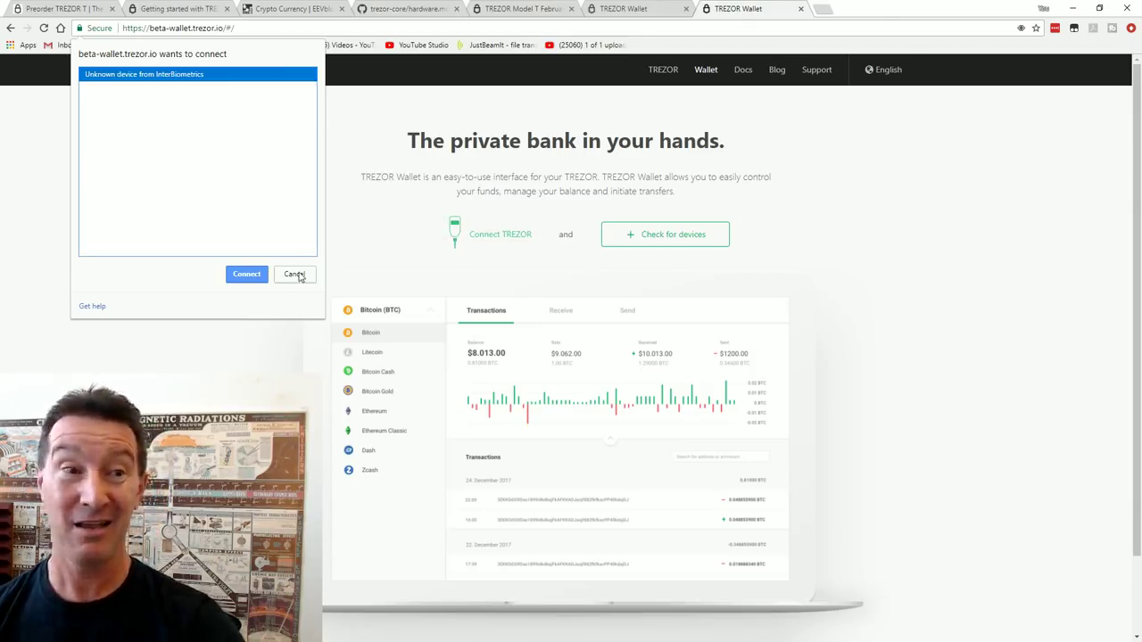
click(829, 13)
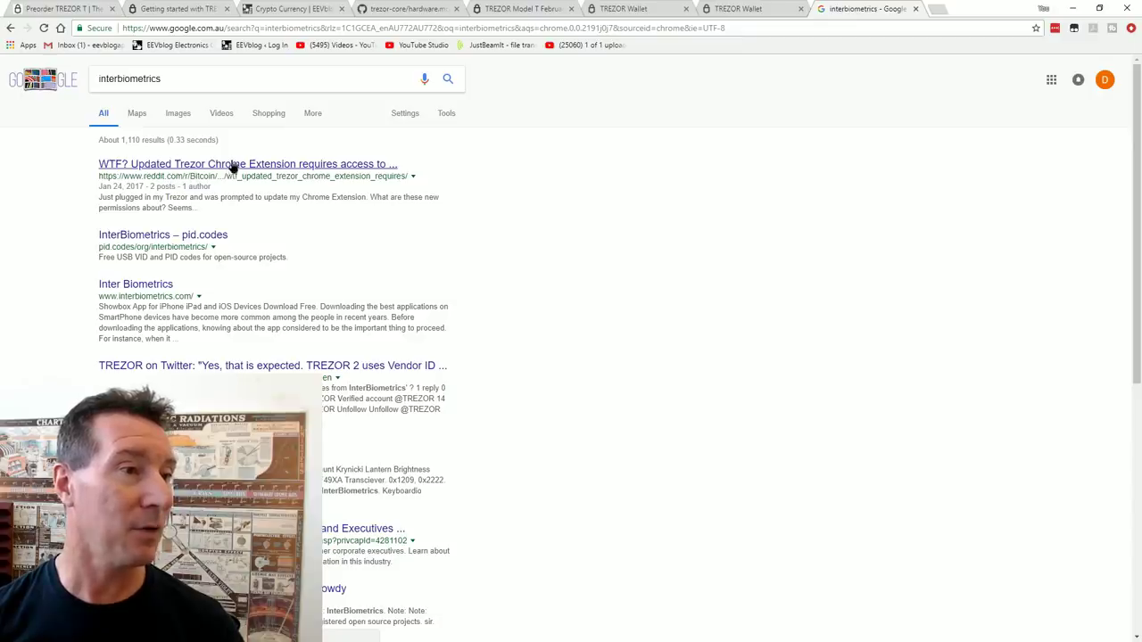
Step: Open the Reddit thread in a new tab and browse the Inter Biometrics website
right_click(232, 166)
click(339, 172)
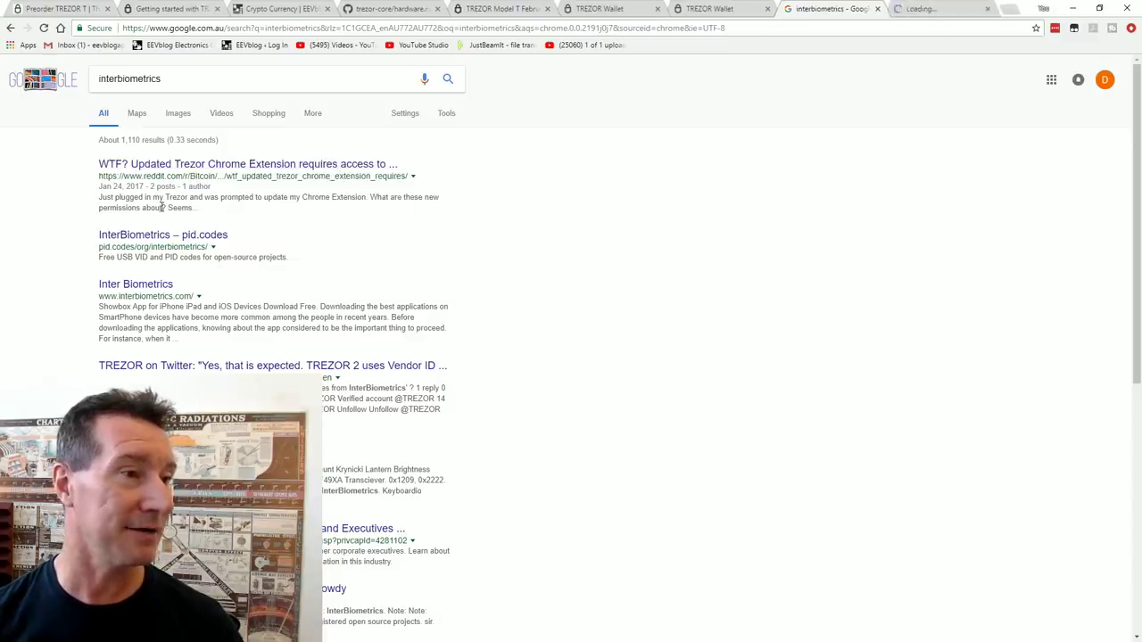
click(136, 284)
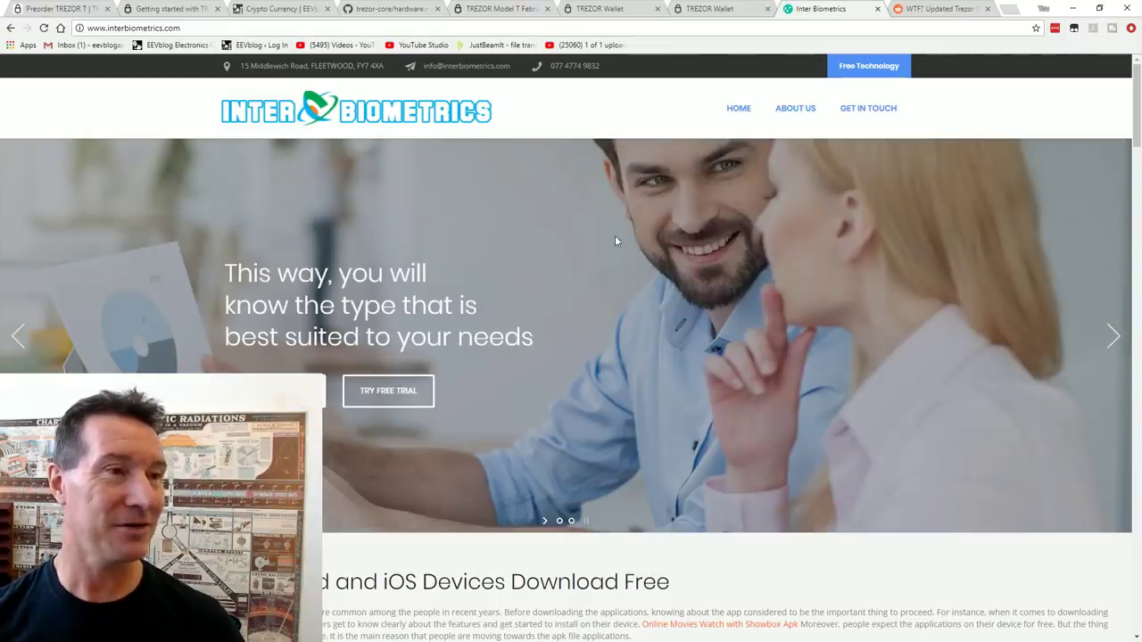
scroll(614, 237, down, 4)
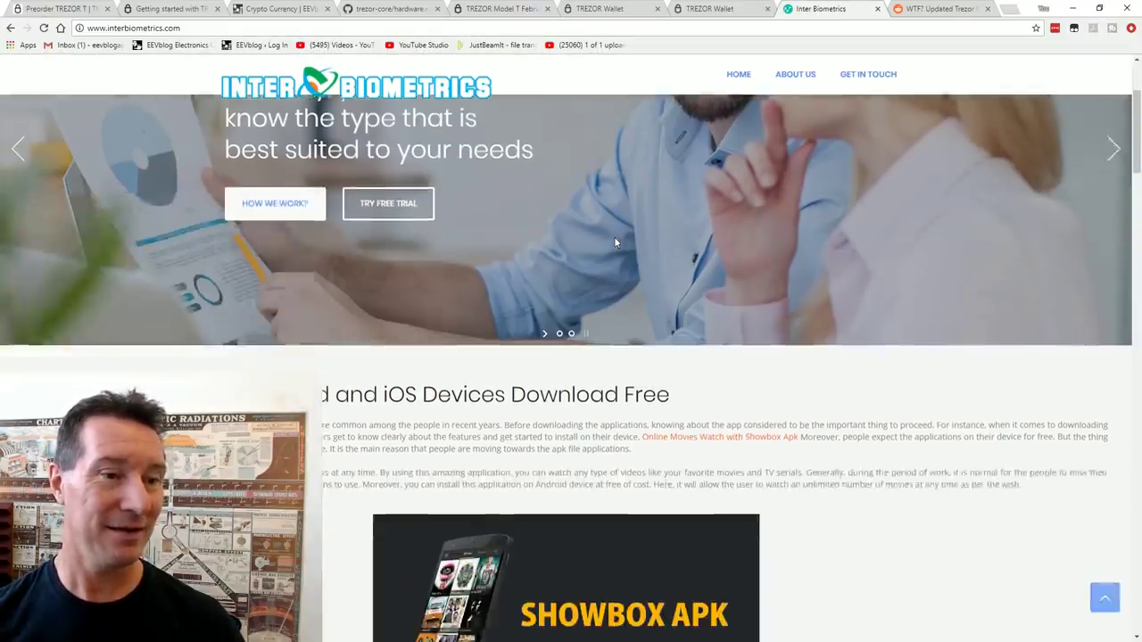
scroll(614, 241, down, 6)
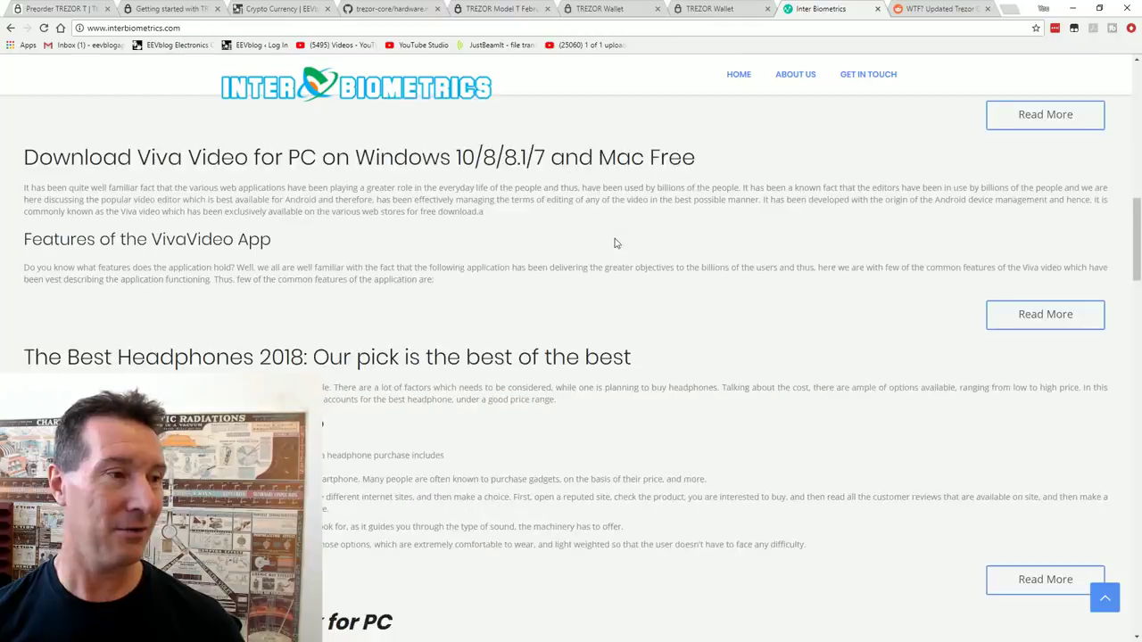
scroll(615, 241, down, 7)
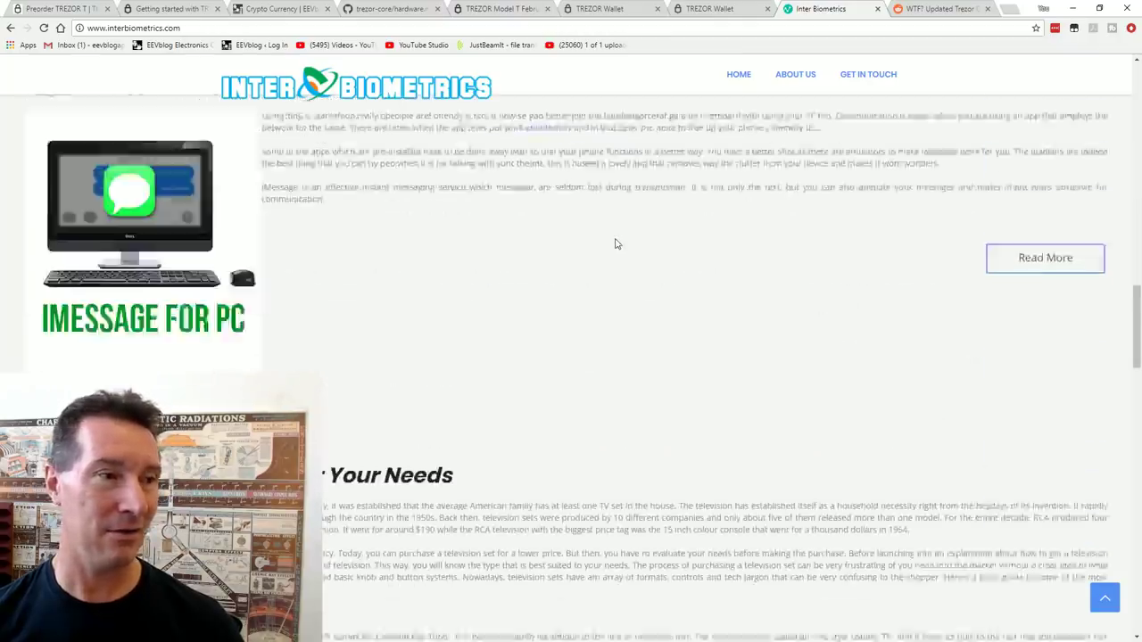
scroll(625, 239, up, 3)
scroll(637, 234, up, 12)
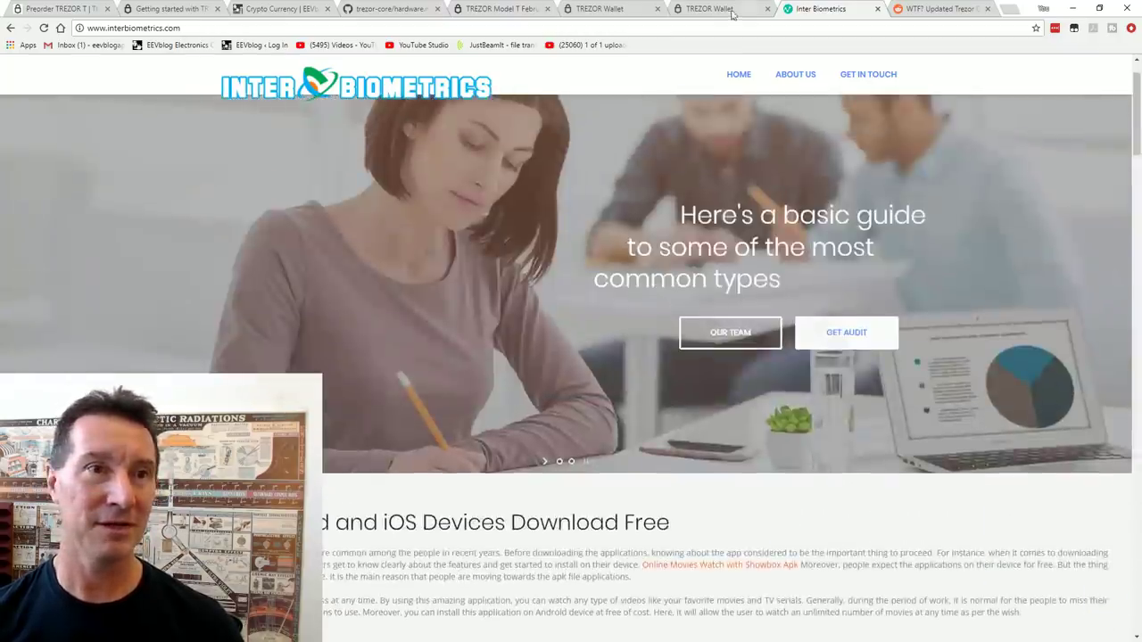
click(723, 11)
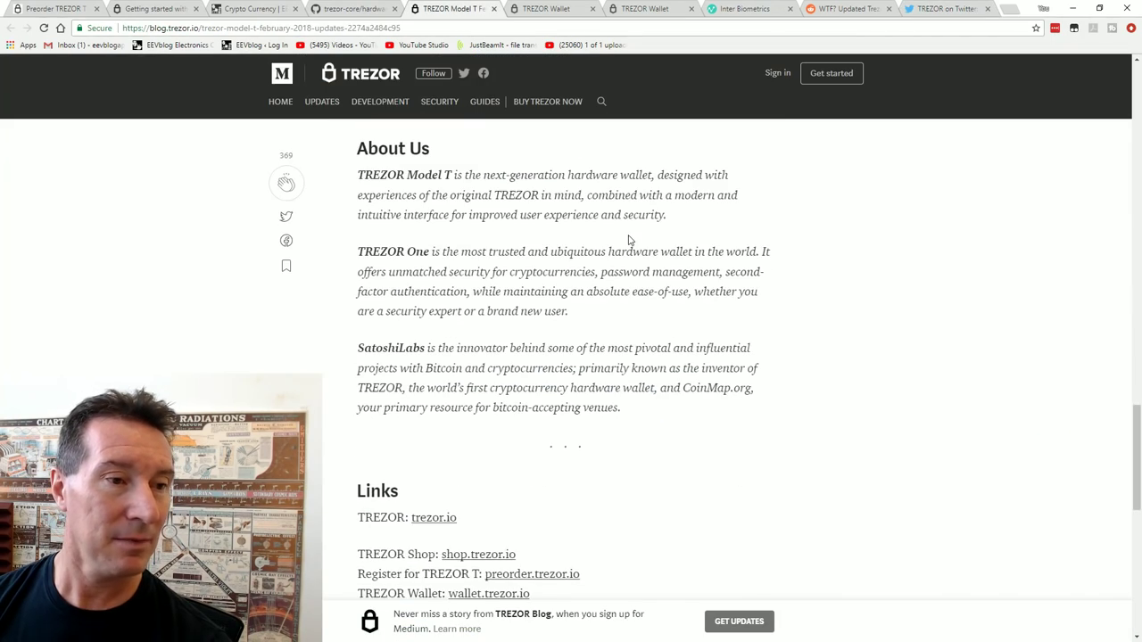
Step: Scroll the tweet, then move through the Inter Biometrics tab to the TREZOR Wallet tab
scroll(629, 241, down, 2)
scroll(629, 241, up, 15)
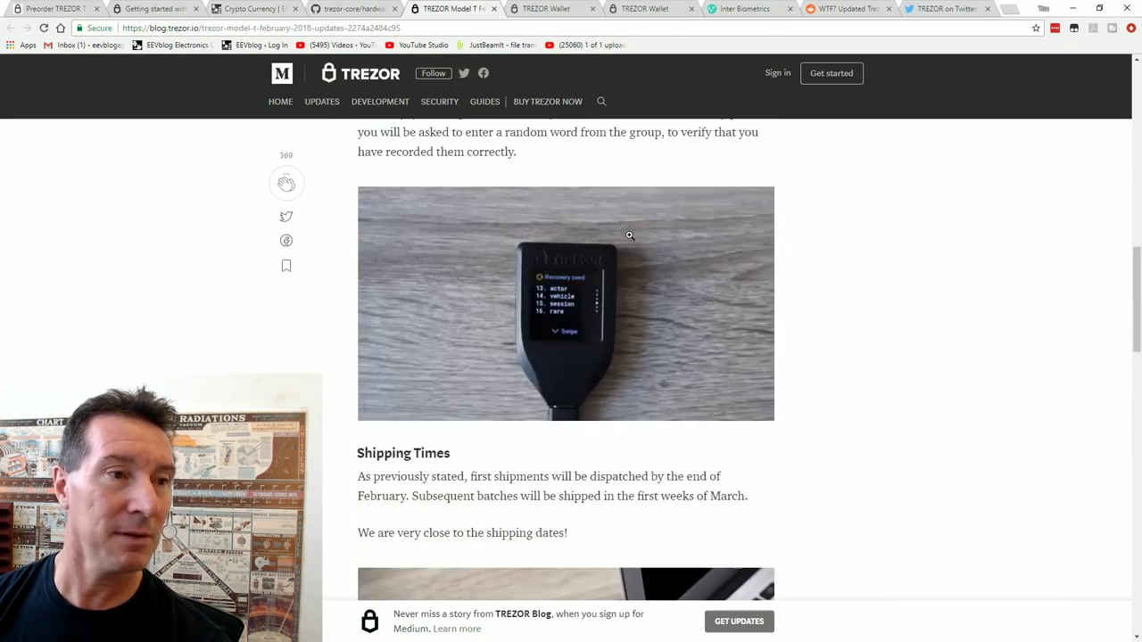
scroll(630, 242, up, 10)
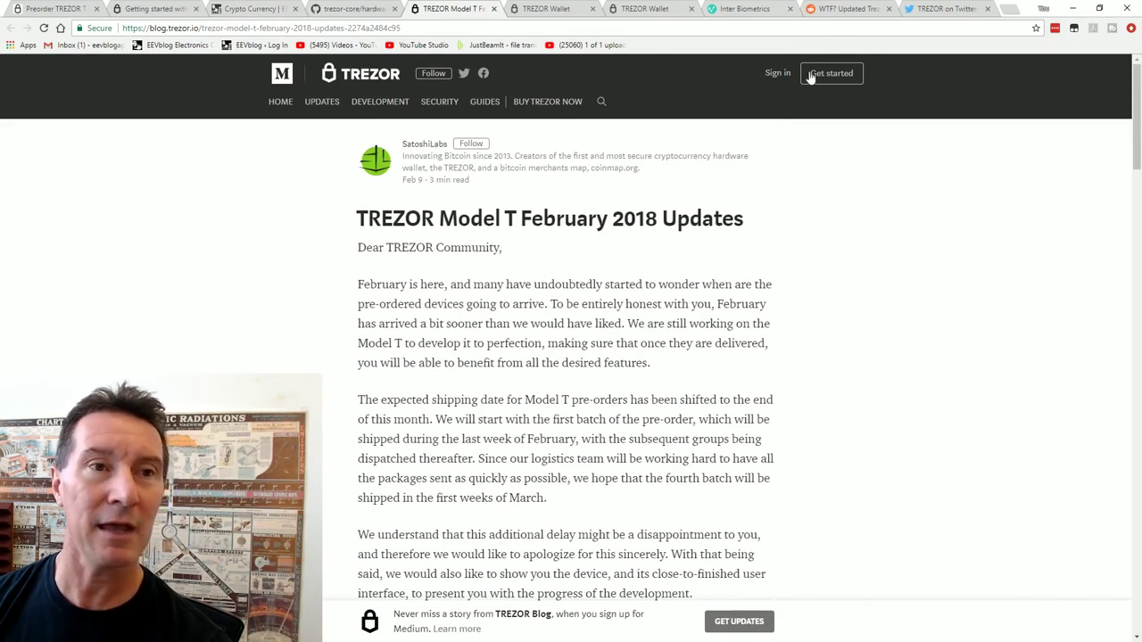
click(745, 9)
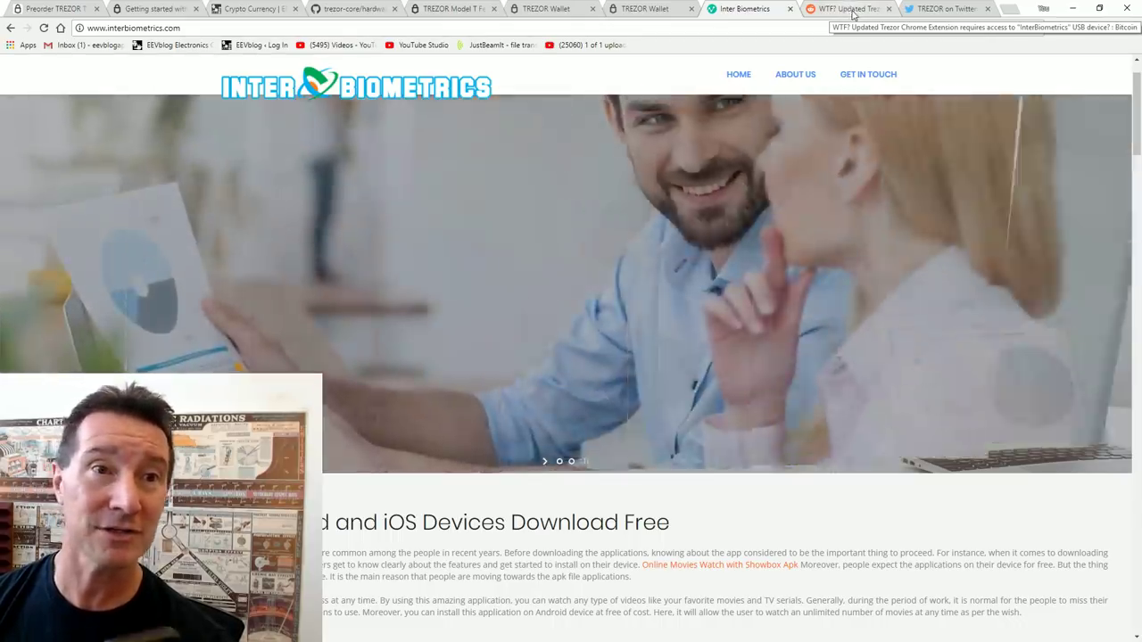
click(645, 8)
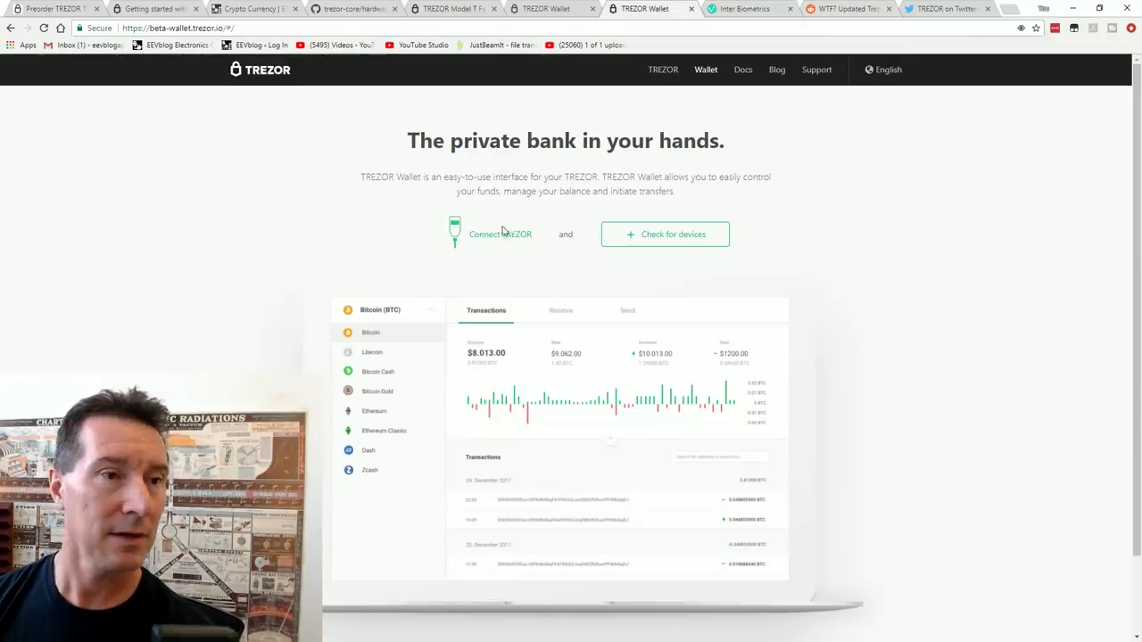
click(644, 237)
click(151, 76)
click(248, 273)
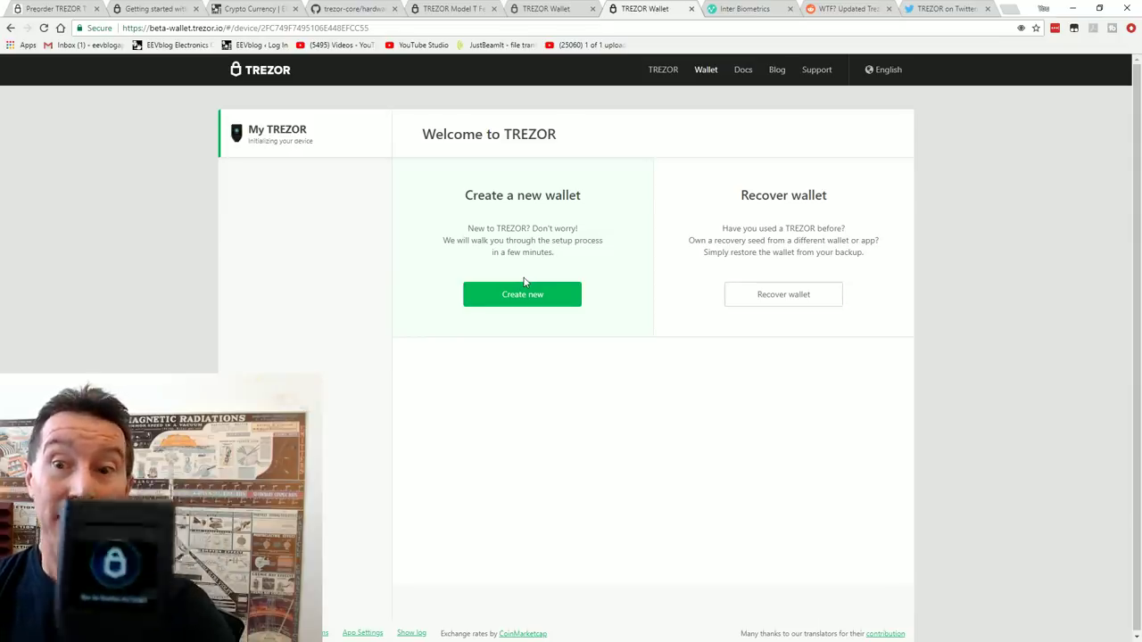
click(946, 9)
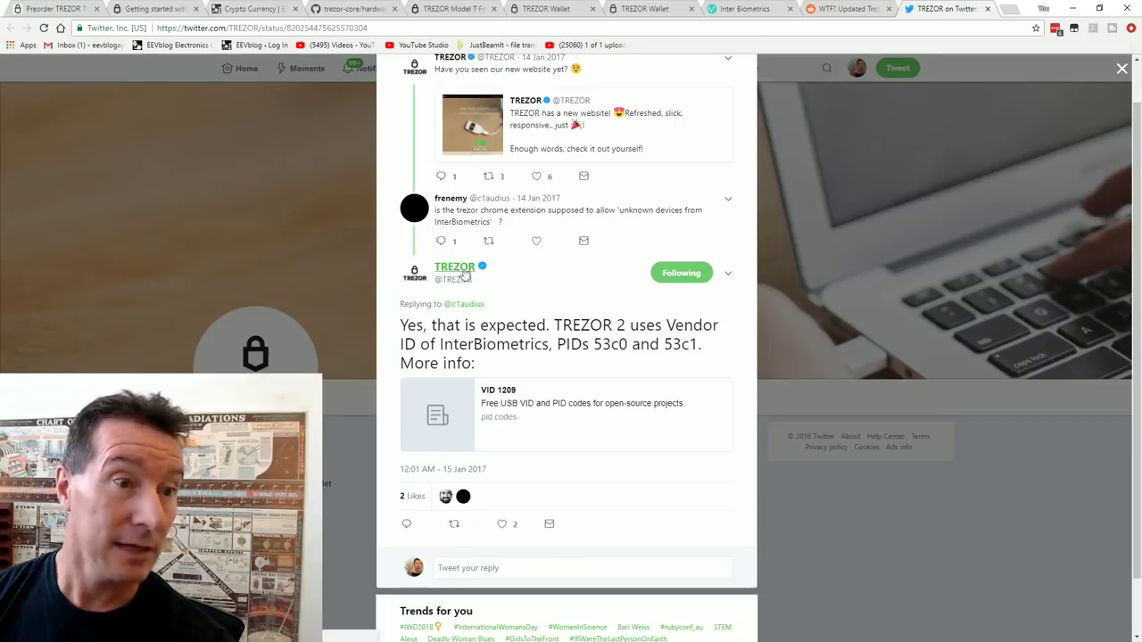
Step: Flip through the Inter Biometrics, Wallet and February 2018 Updates tabs, ending on the Model T shipping post
mouse_move(457, 270)
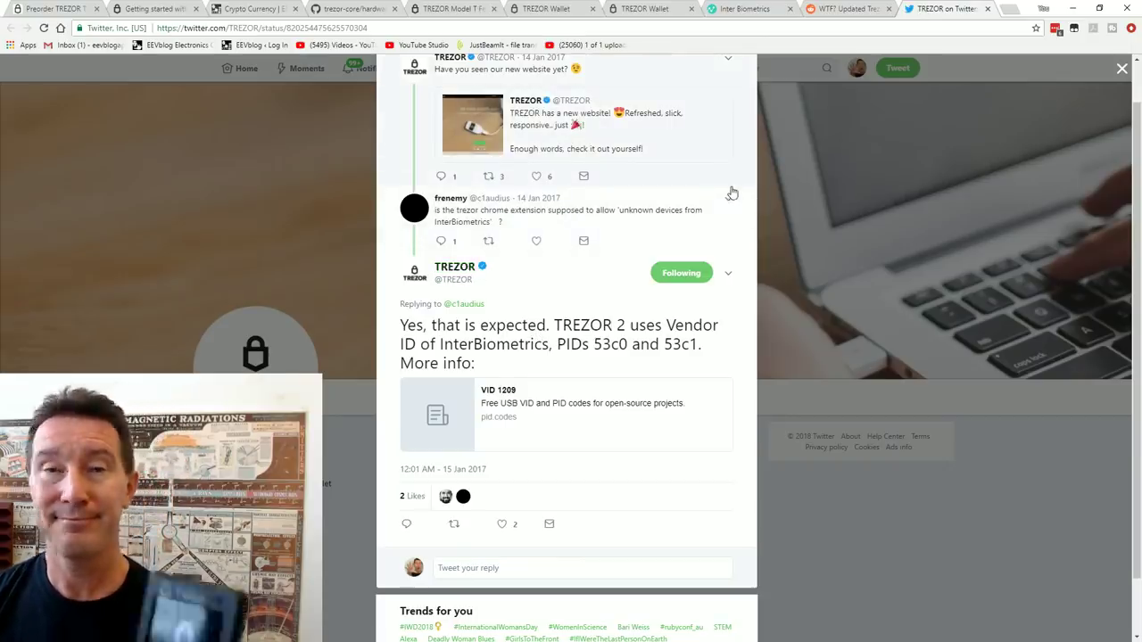
click(746, 8)
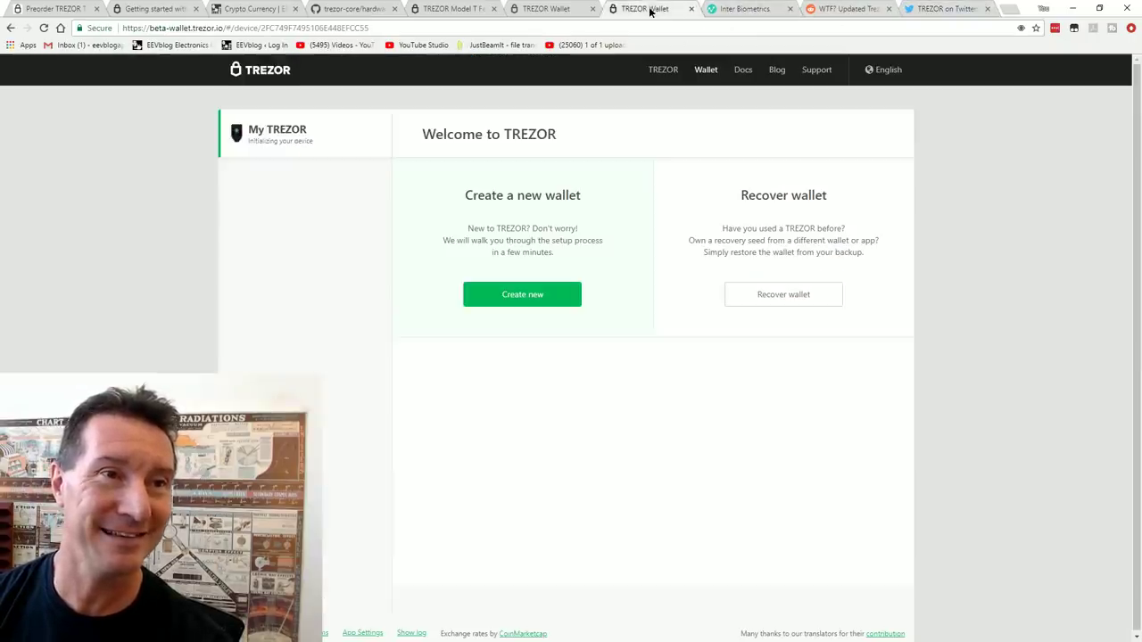
click(652, 9)
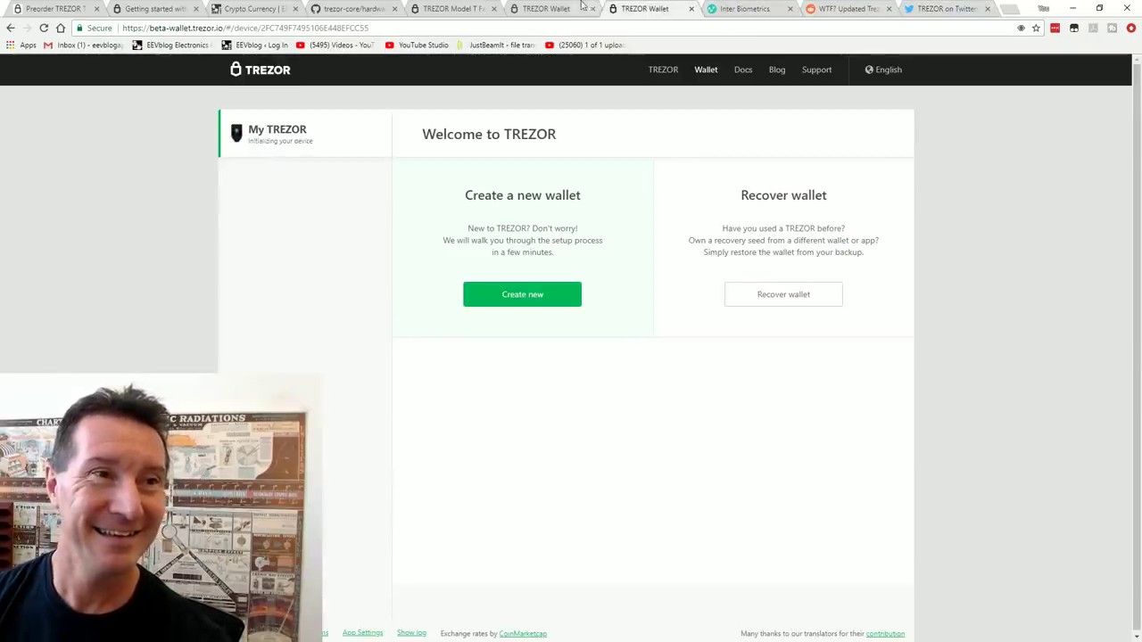
click(580, 9)
click(460, 11)
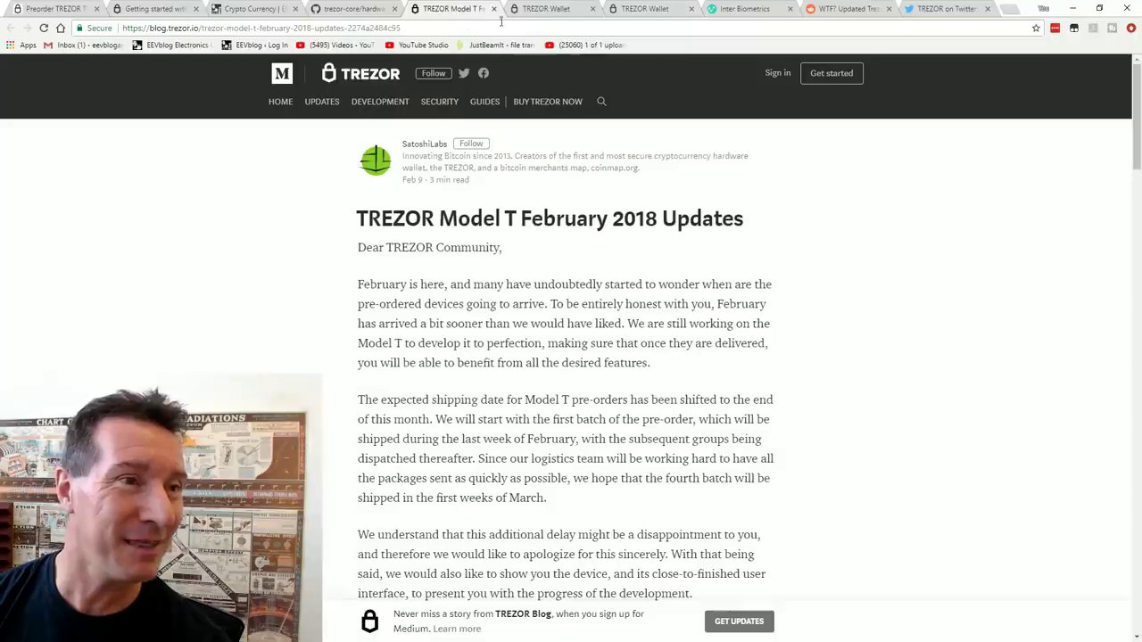
scroll(574, 325, down, 13)
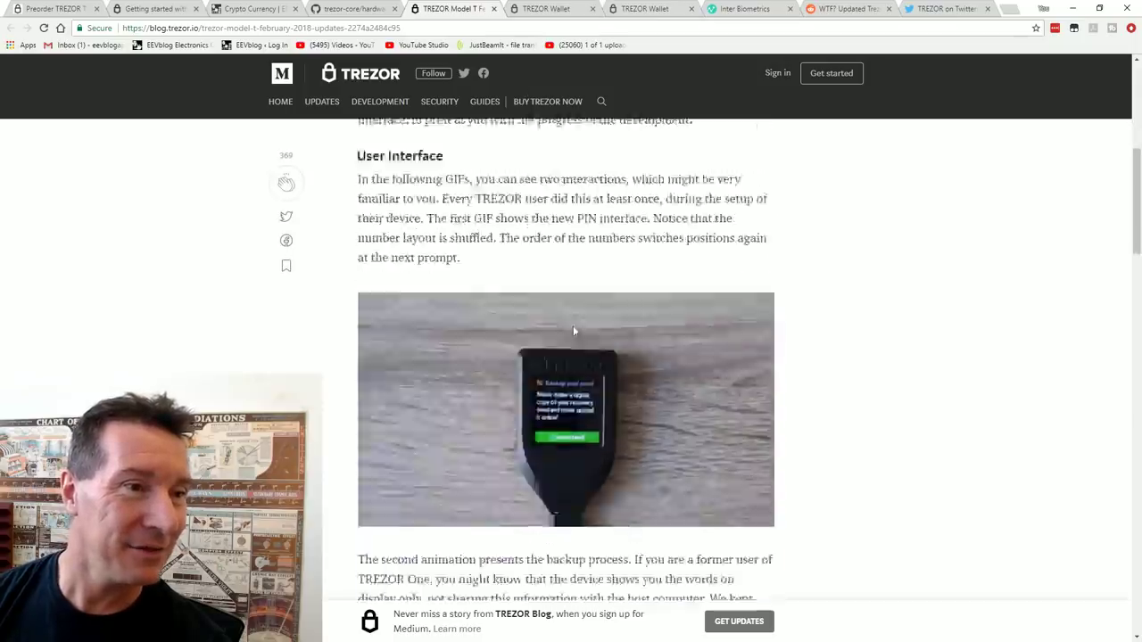
scroll(586, 327, up, 10)
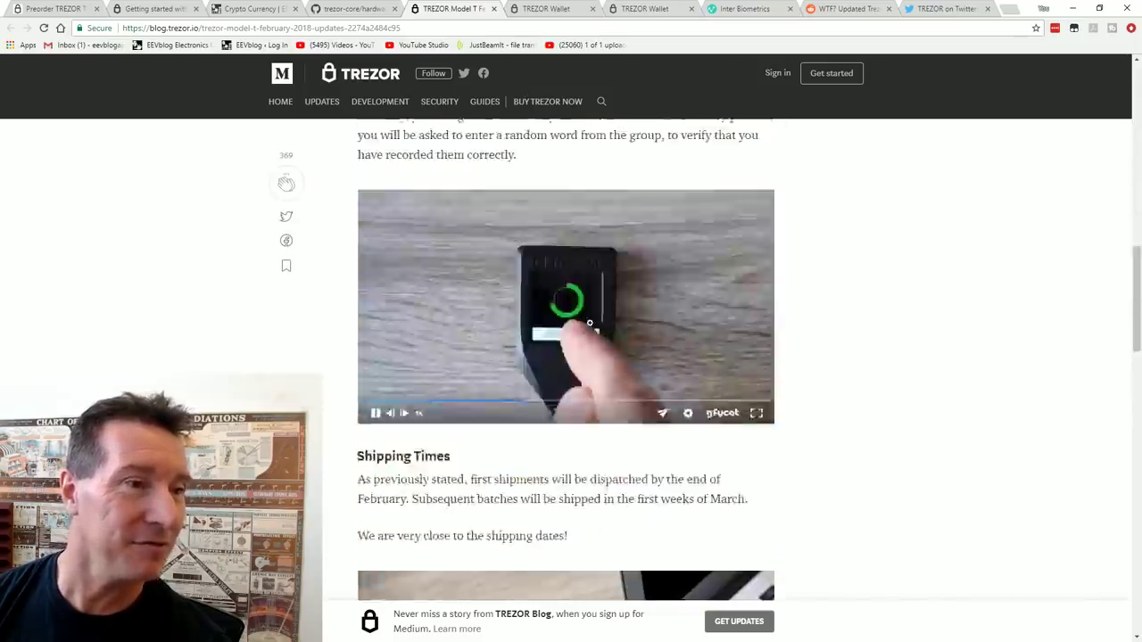
key(alt+Left)
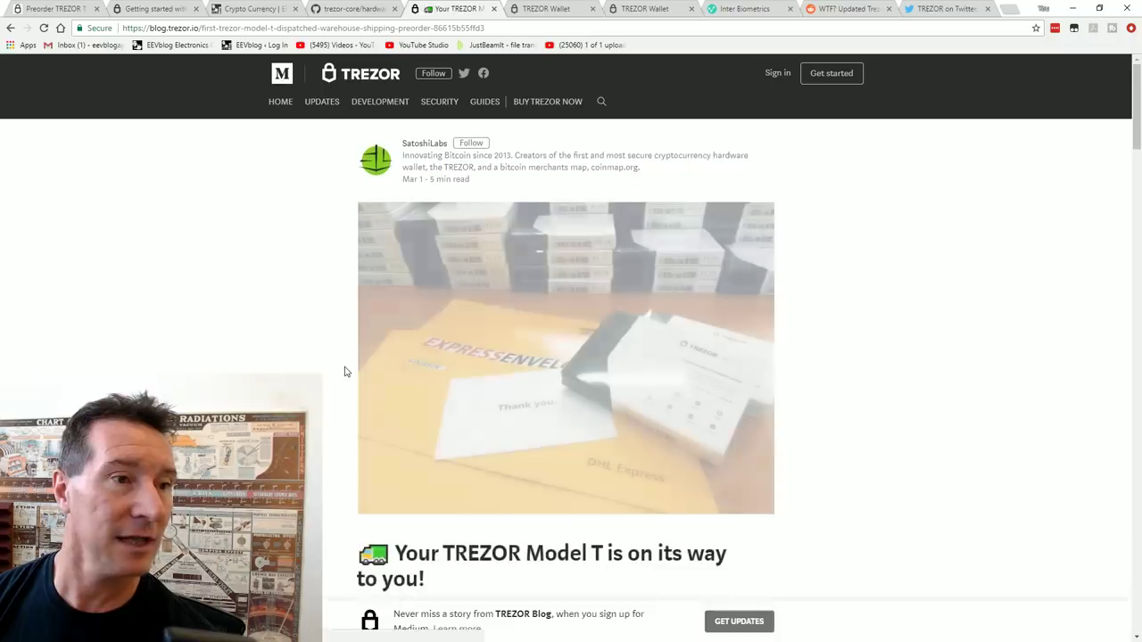
Step: Scroll through the 'Your TREZOR Model T is on its way to you!' article
scroll(326, 376, down, 15)
scroll(326, 378, up, 2)
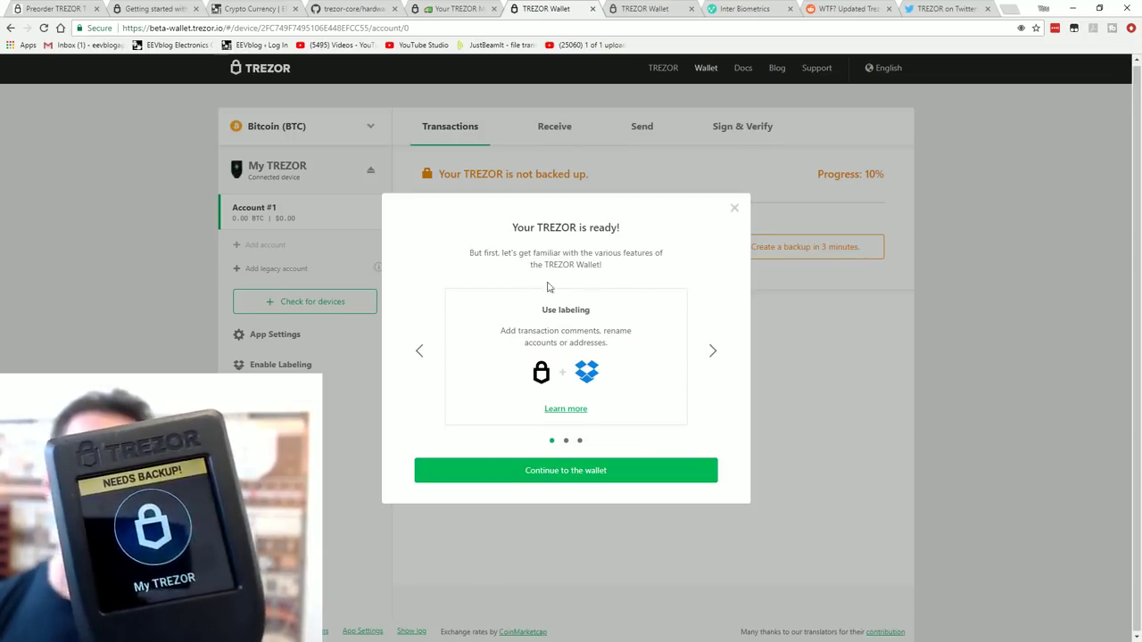
Step: Advance through the feature-tour slides, including 2-Factor Authentication, then continue to the wallet
click(713, 351)
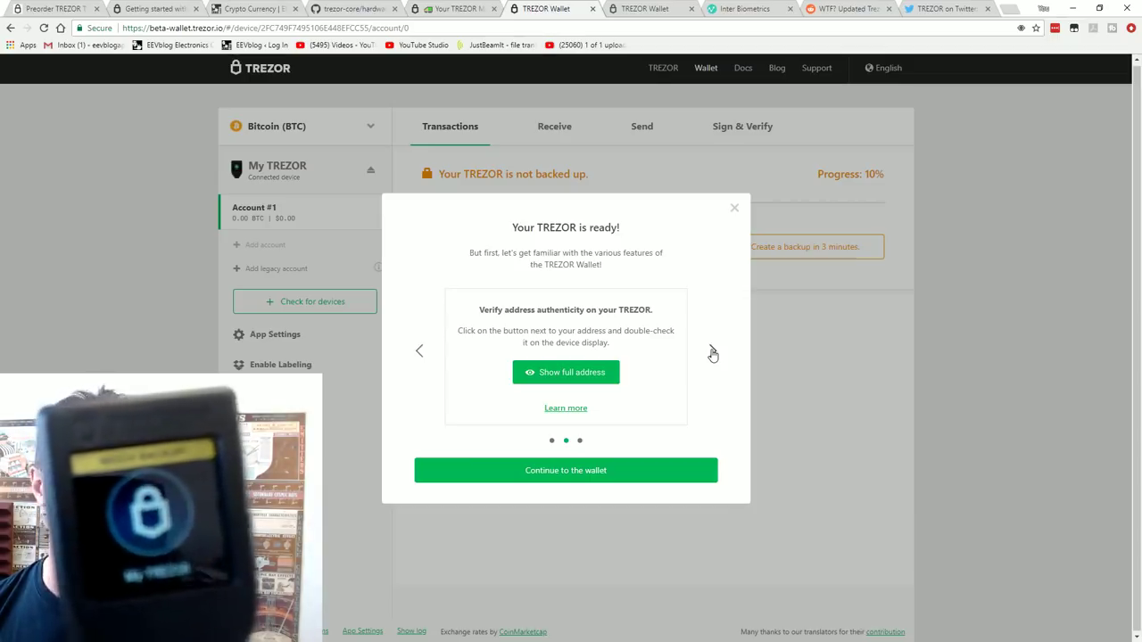
click(712, 351)
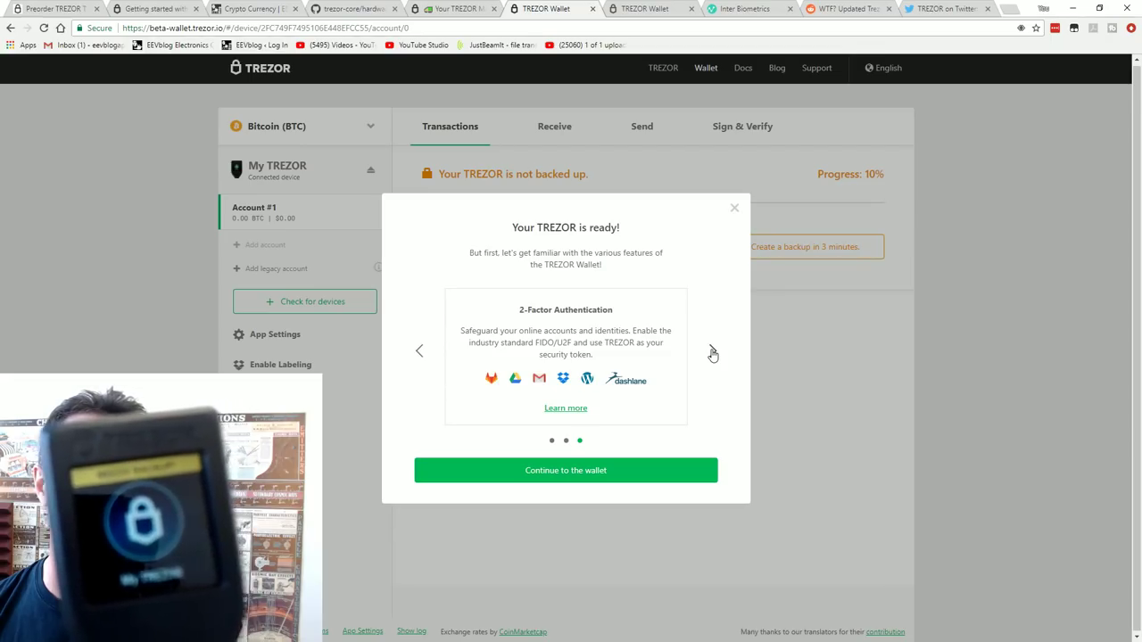
click(713, 352)
click(571, 476)
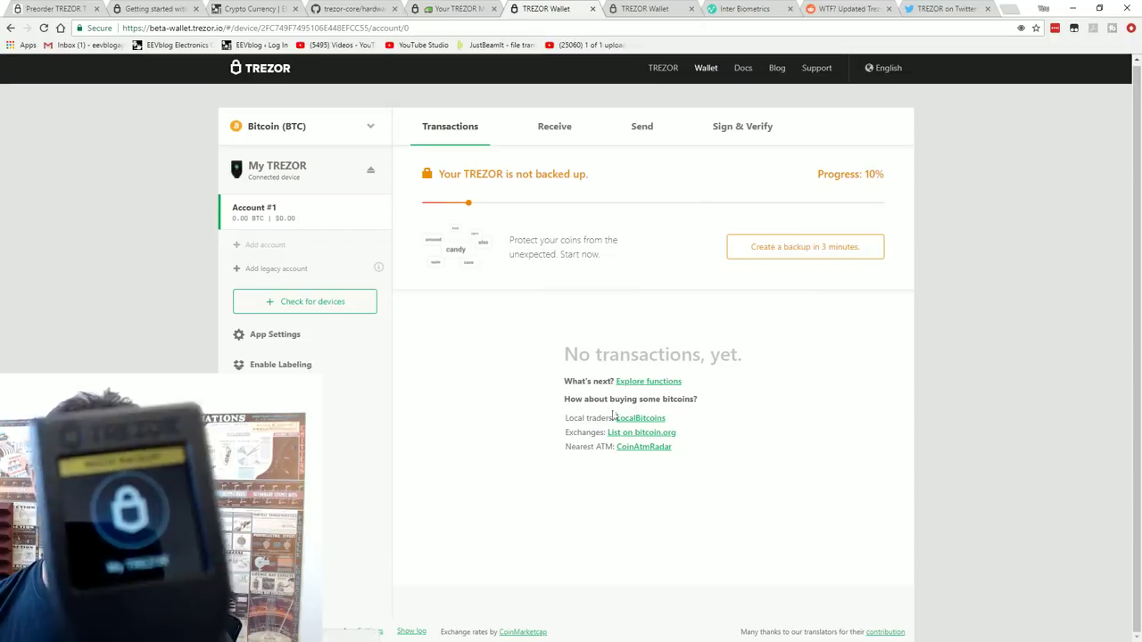
Step: Check the supported coins in the BTC dropdown, then begin the 3-minute backup
click(371, 126)
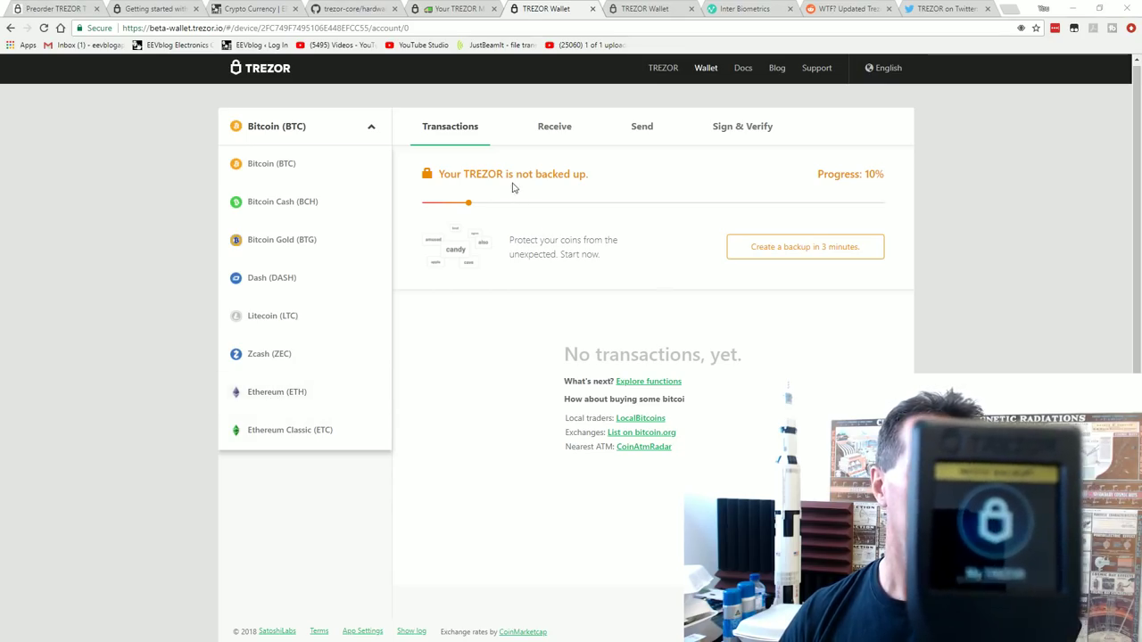
click(800, 251)
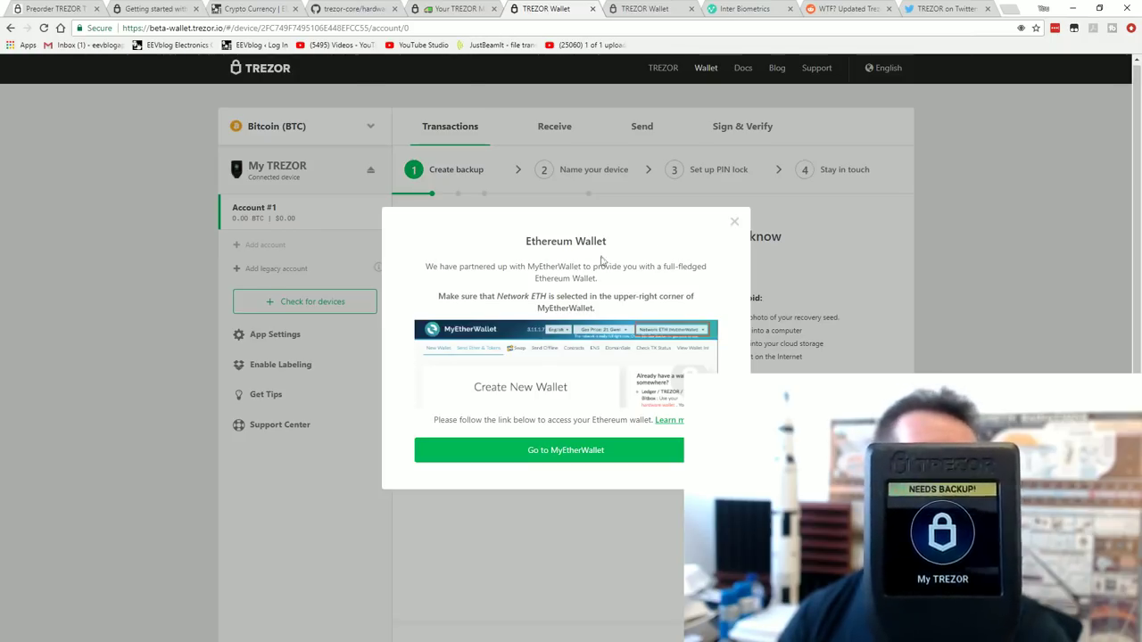
Step: Dismiss the Ethereum Wallet notice to reveal the 'Before creating a backup' recovery-seed warnings
click(735, 223)
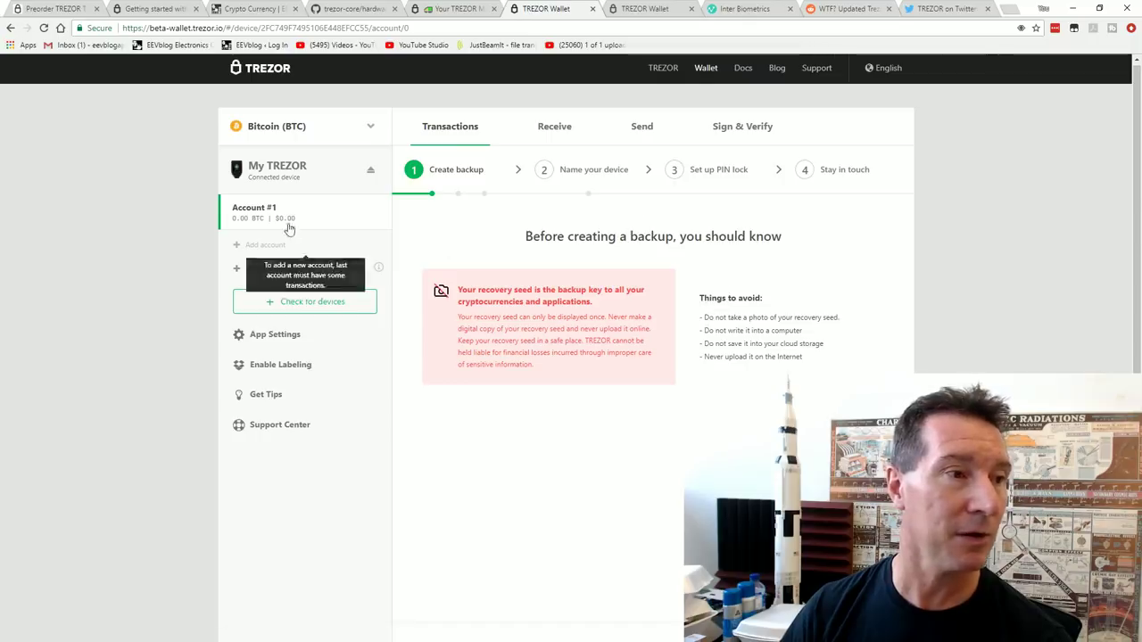
mouse_move(266, 246)
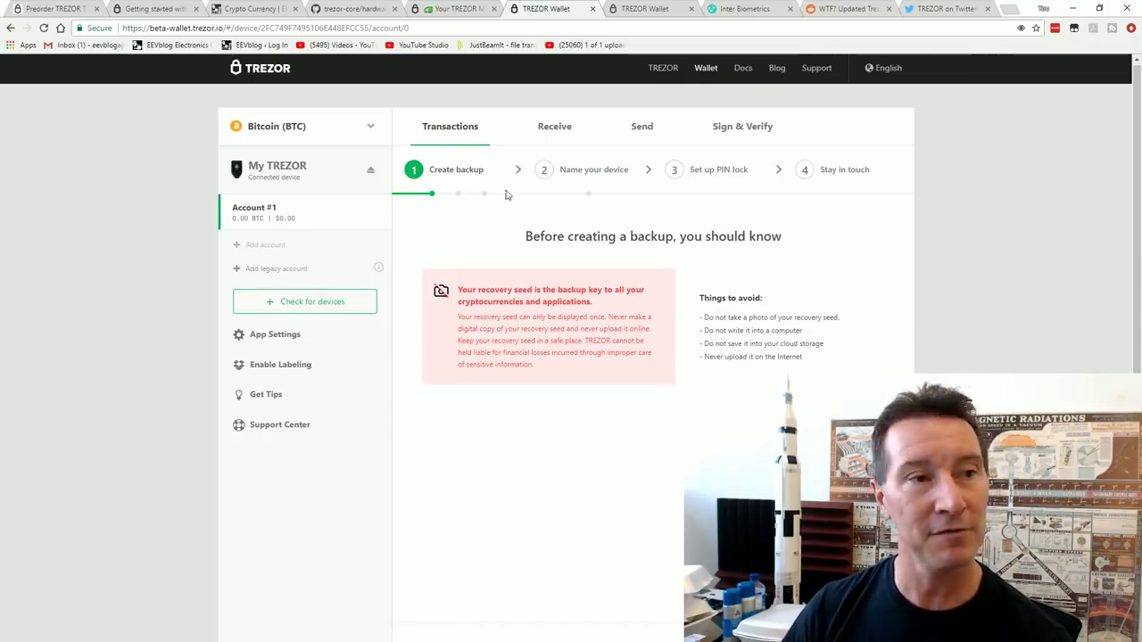
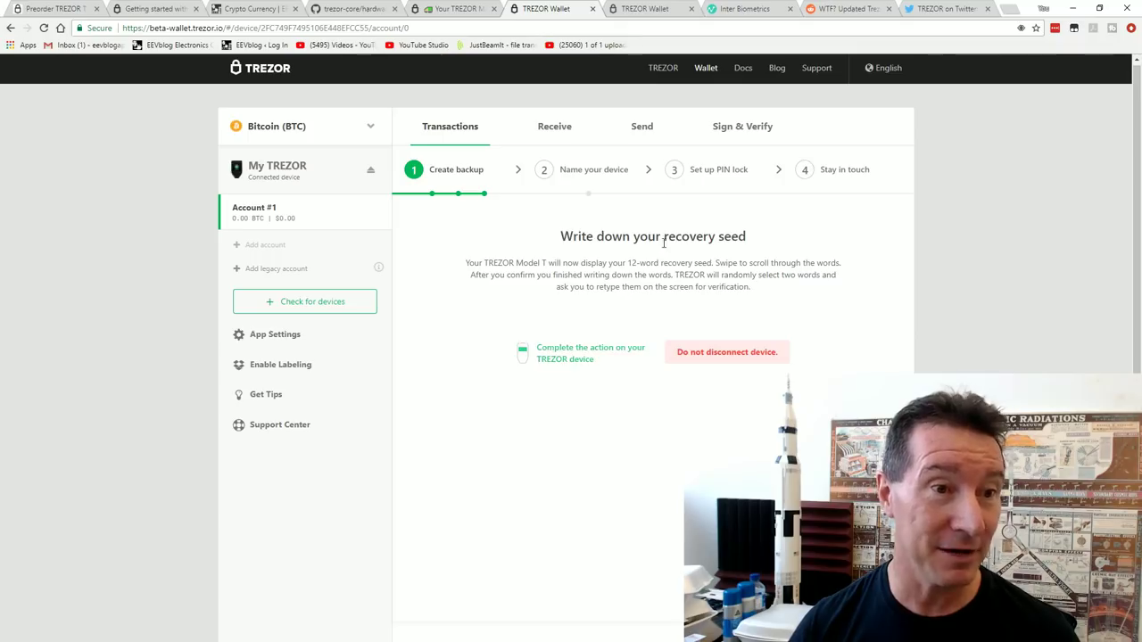
Step: Highlight the recovery seed instructions on the device's Basic settings page
drag(649, 275, 763, 289)
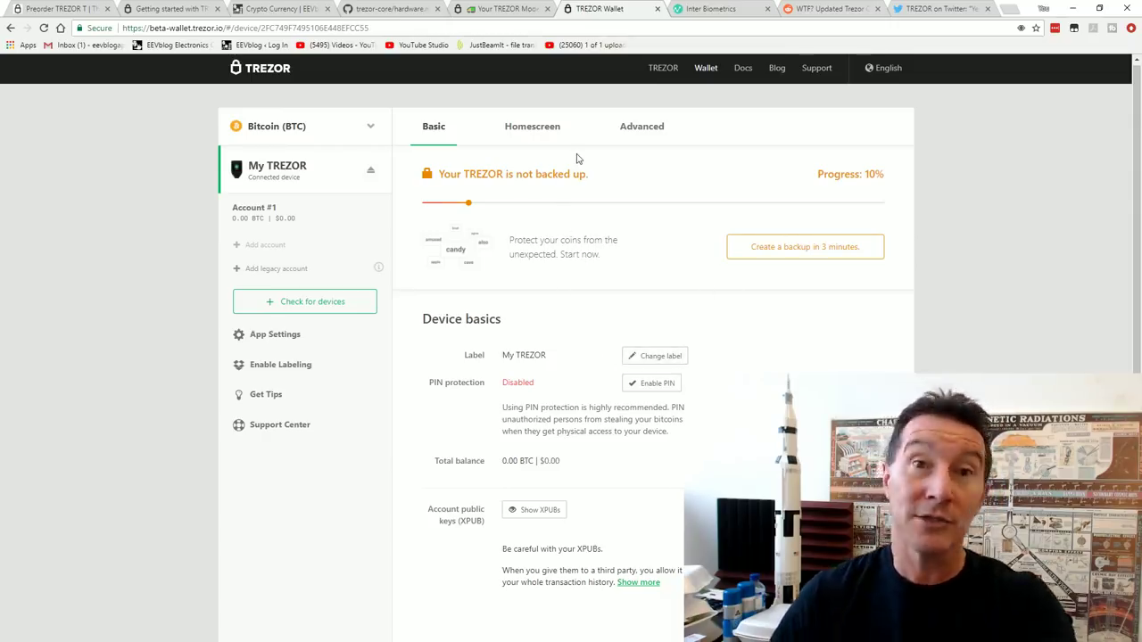
Step: Try renaming the device to ModelT via Change label, then through the Name your TREZOR step
click(657, 356)
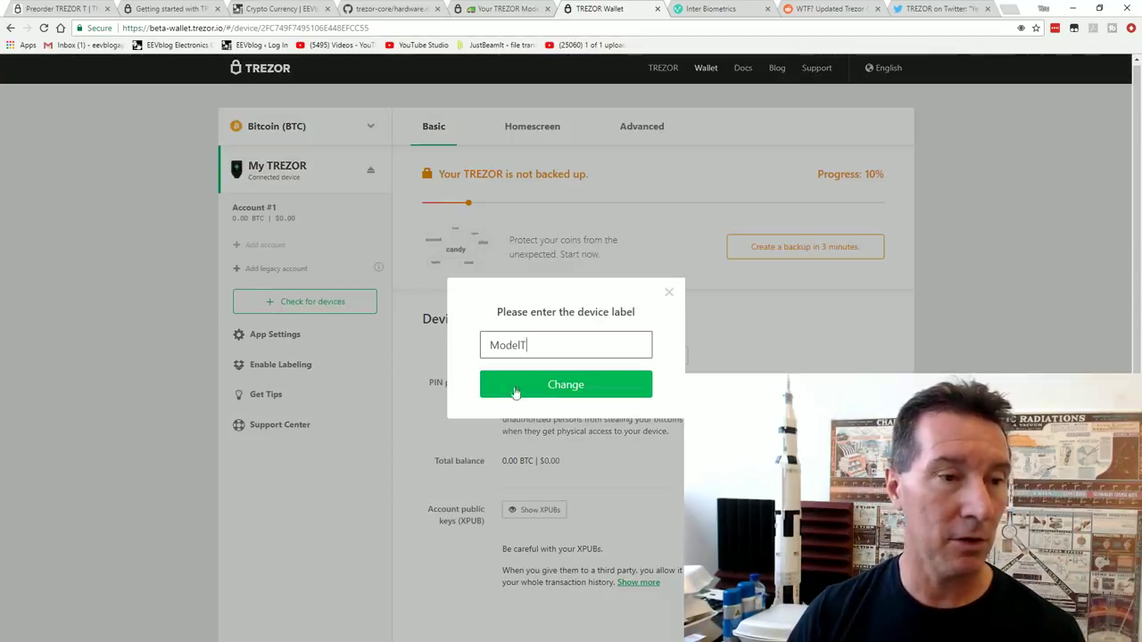
click(545, 391)
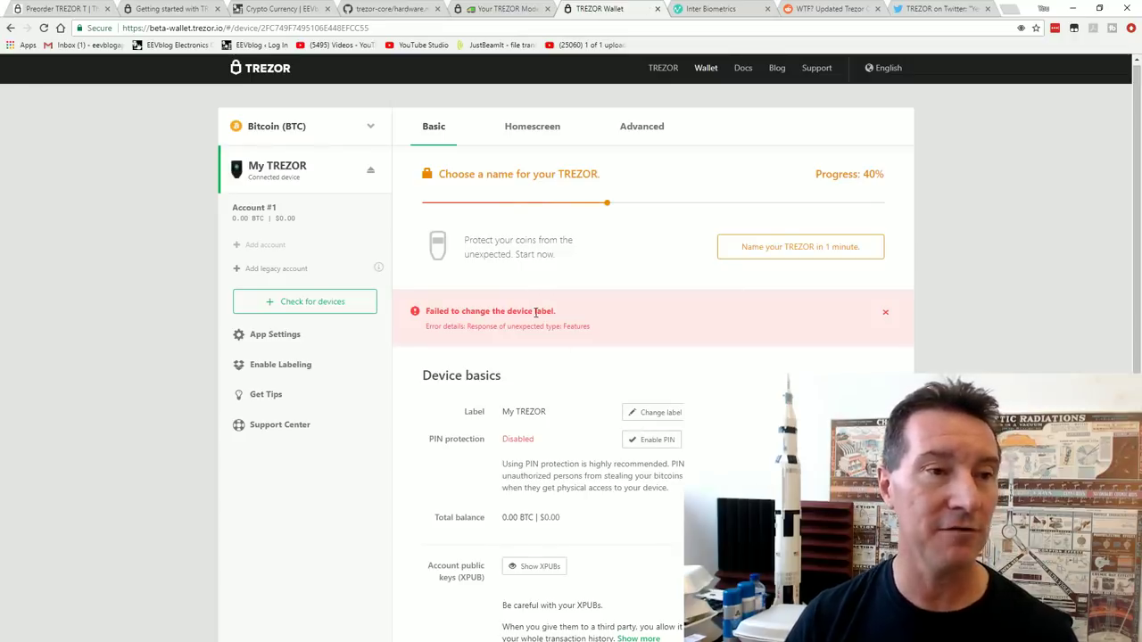
click(818, 248)
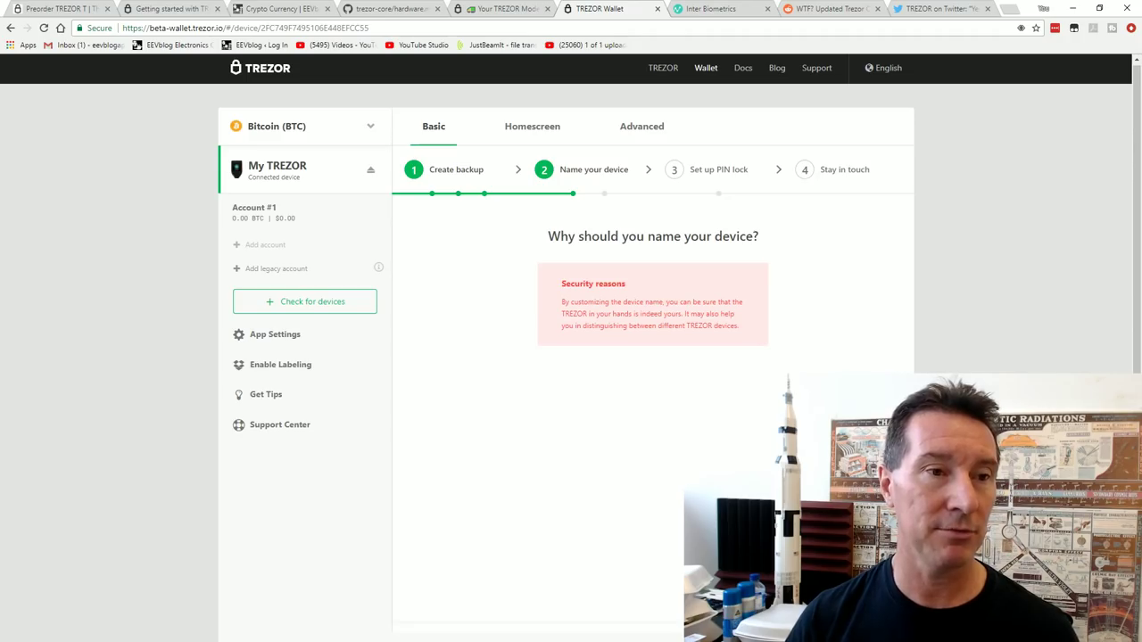
click(628, 335)
text(ModelT)
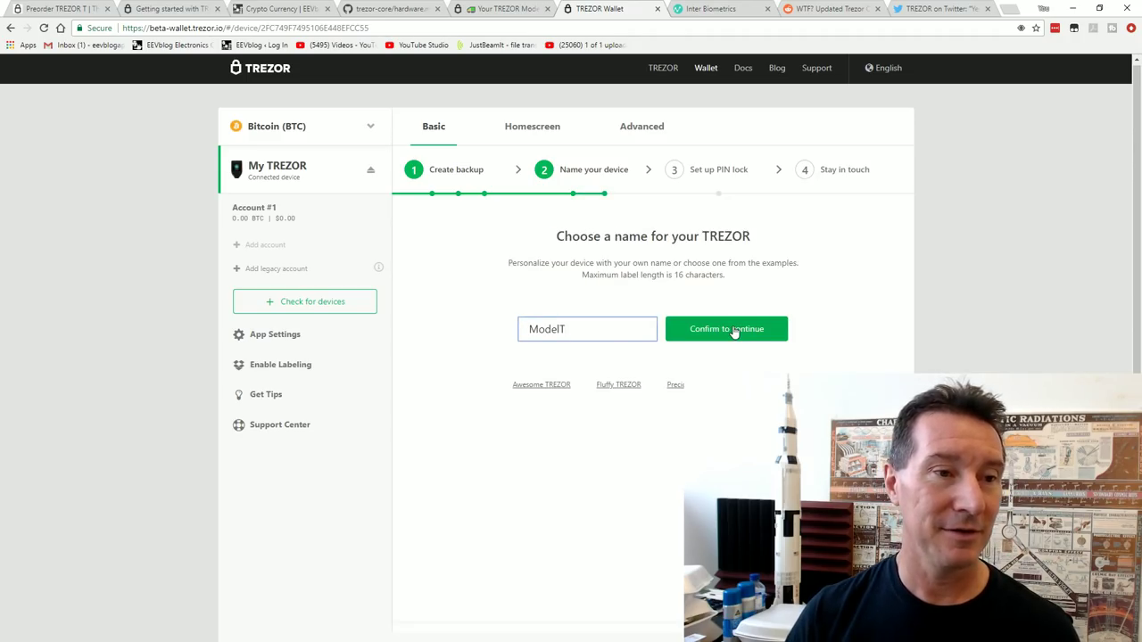
click(735, 331)
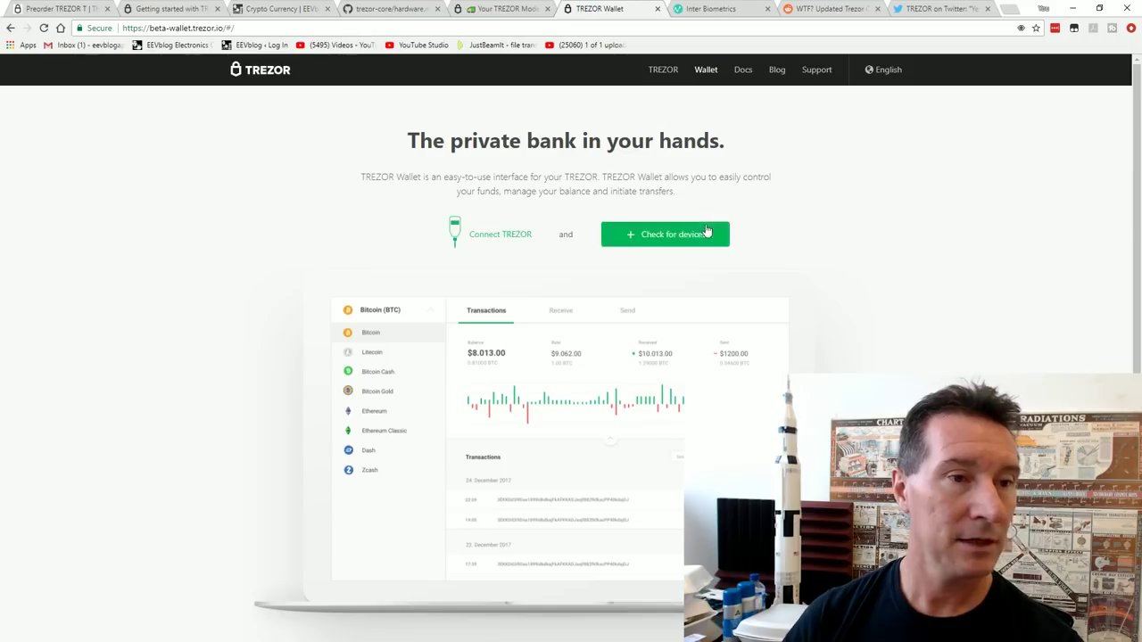
Step: Reconnect the InterBiometrics TREZOR device to the wallet
click(680, 237)
click(170, 75)
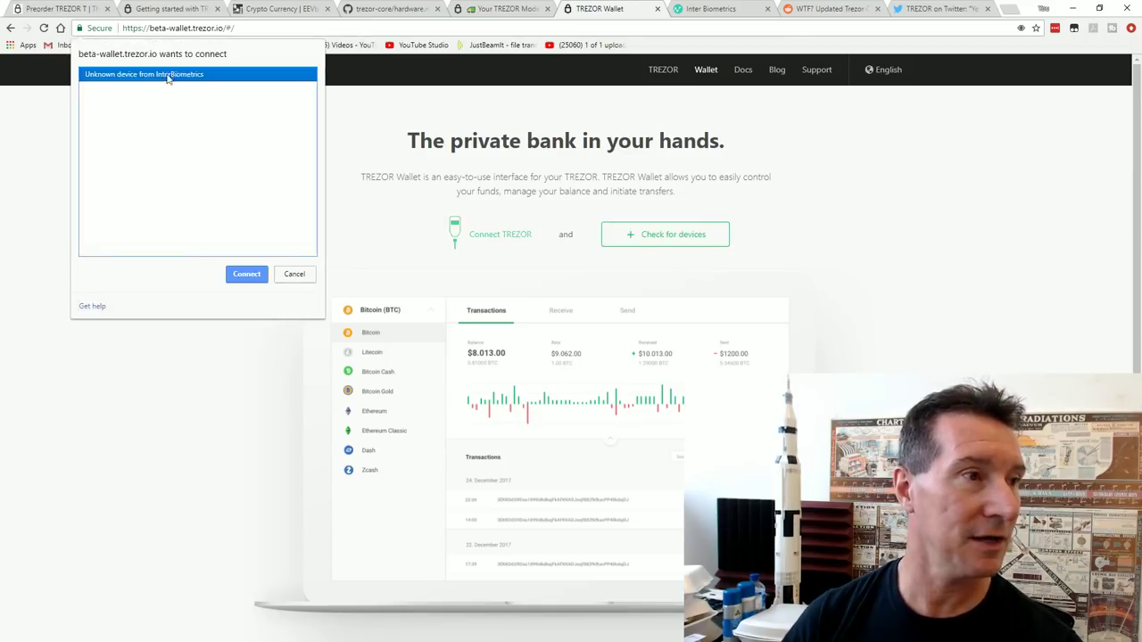
click(248, 276)
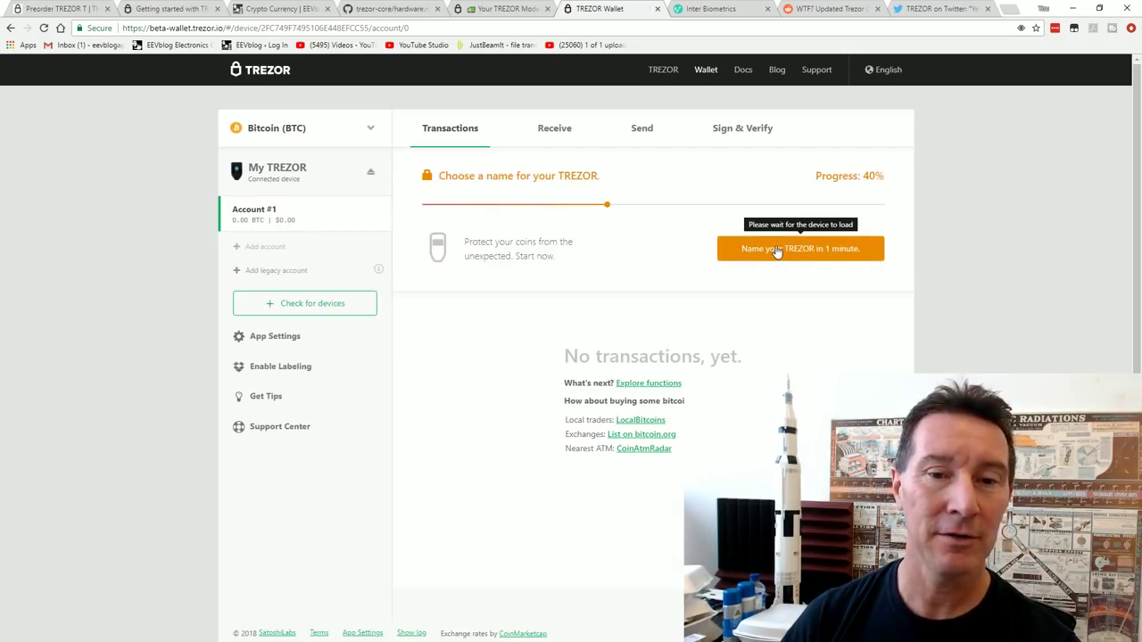
Step: Enter ModelT as the device name in the naming step and confirm it
click(776, 252)
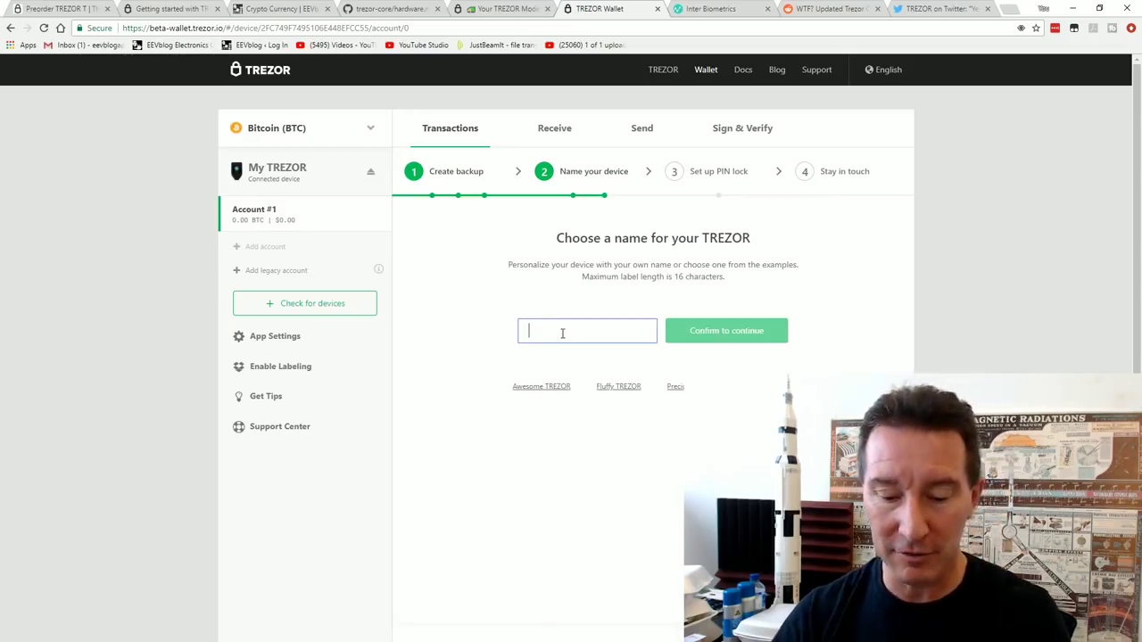
text(Model)
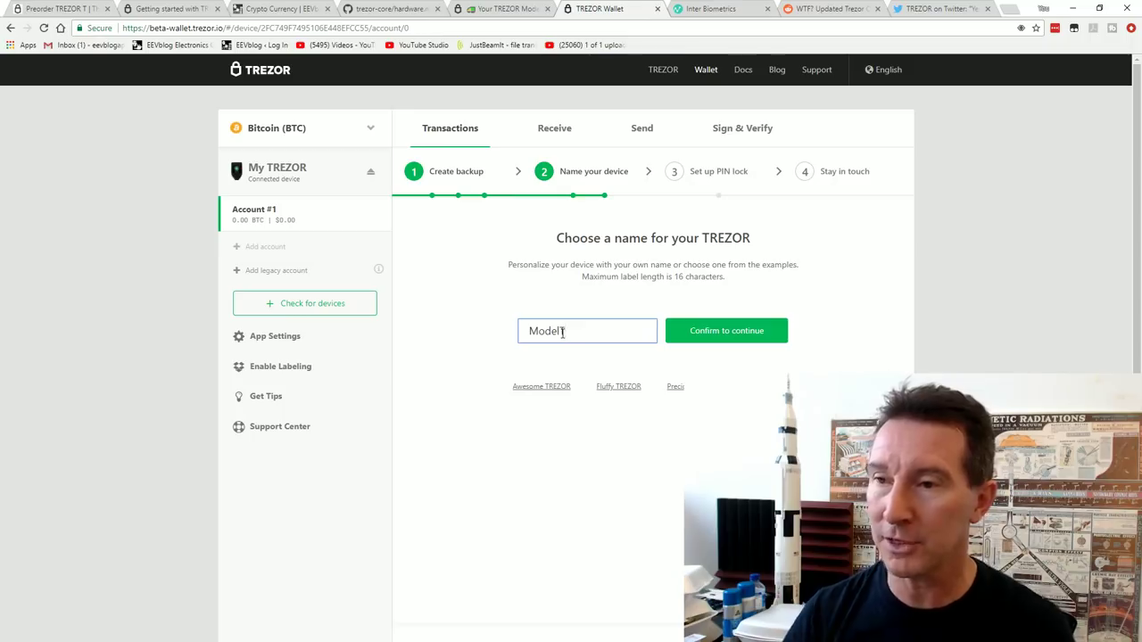
text(T)
click(729, 334)
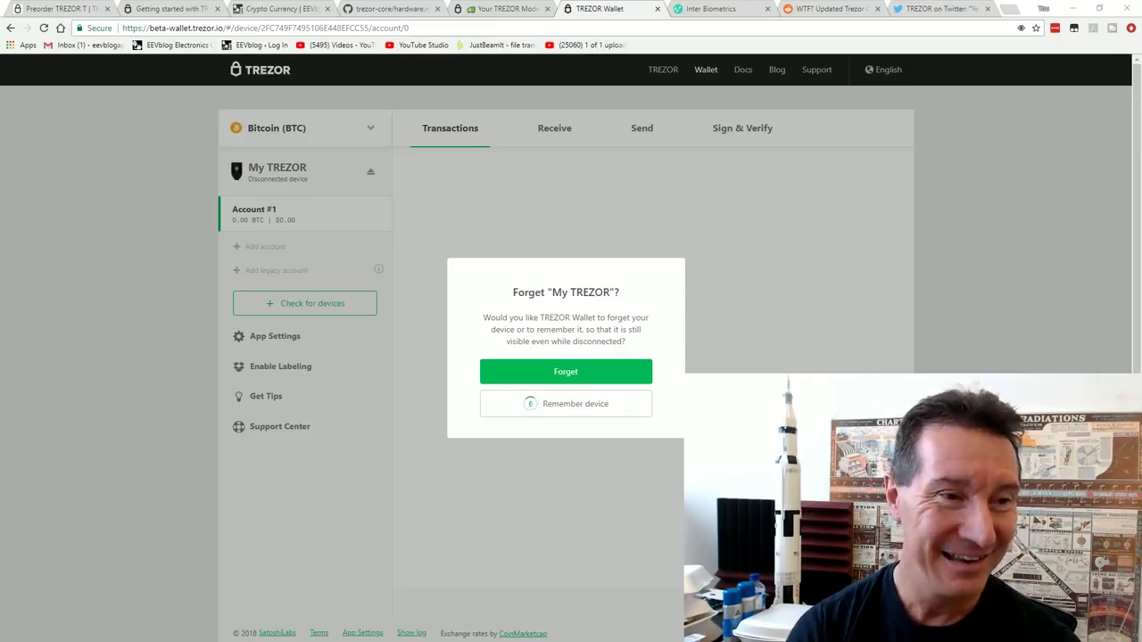
Step: Forget the disconnected 'My TREZOR' entry and reconnect the InterBiometrics device
click(569, 377)
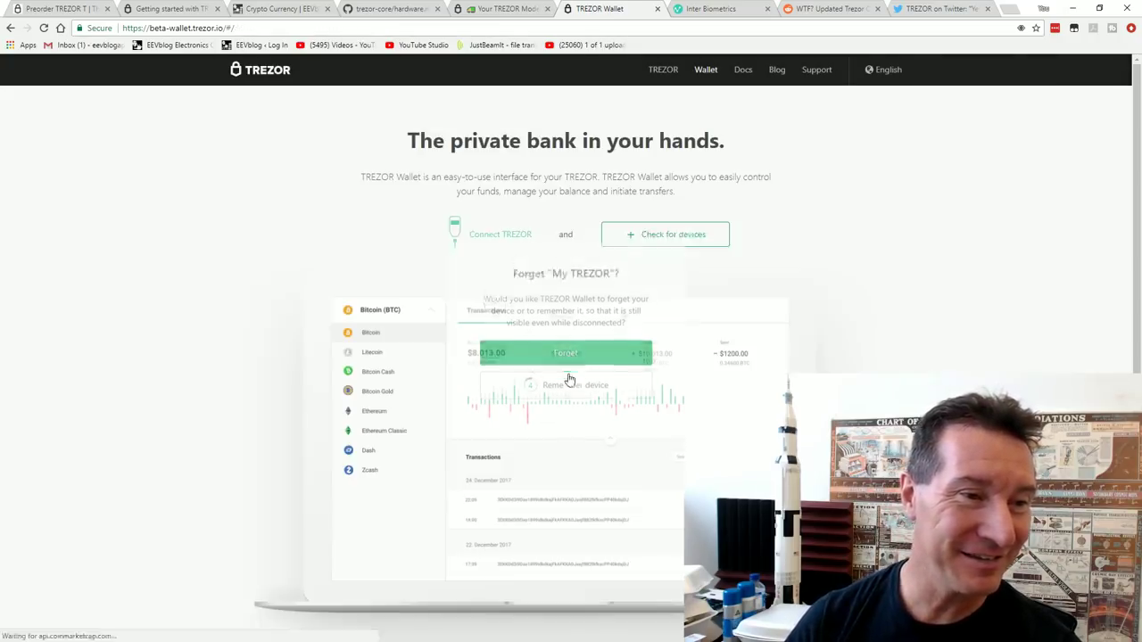
click(674, 237)
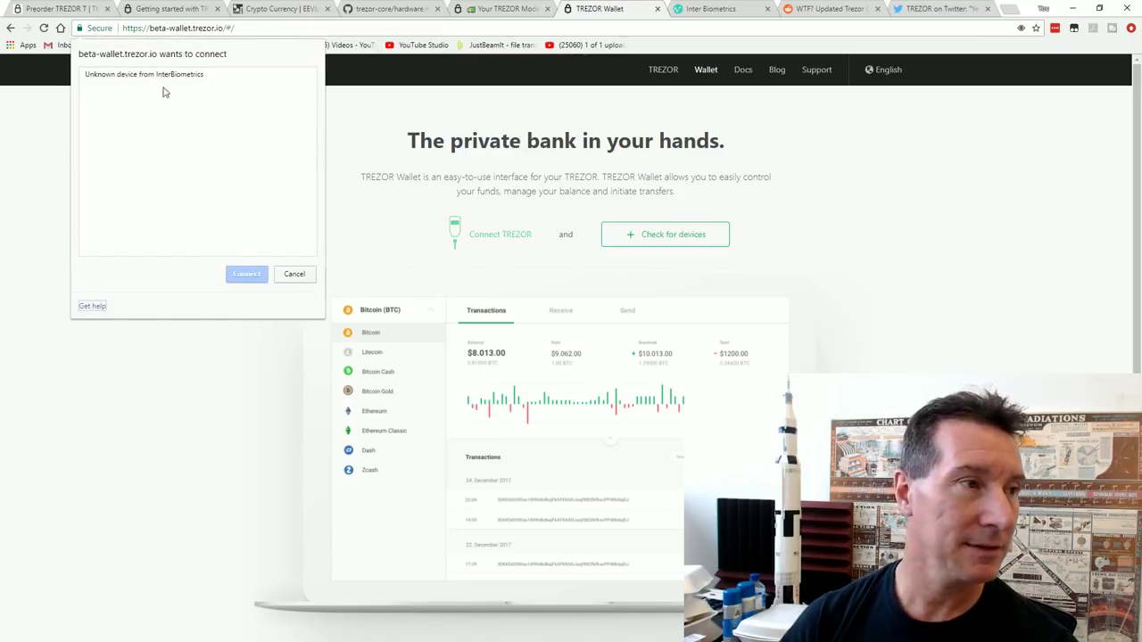
click(164, 77)
click(247, 276)
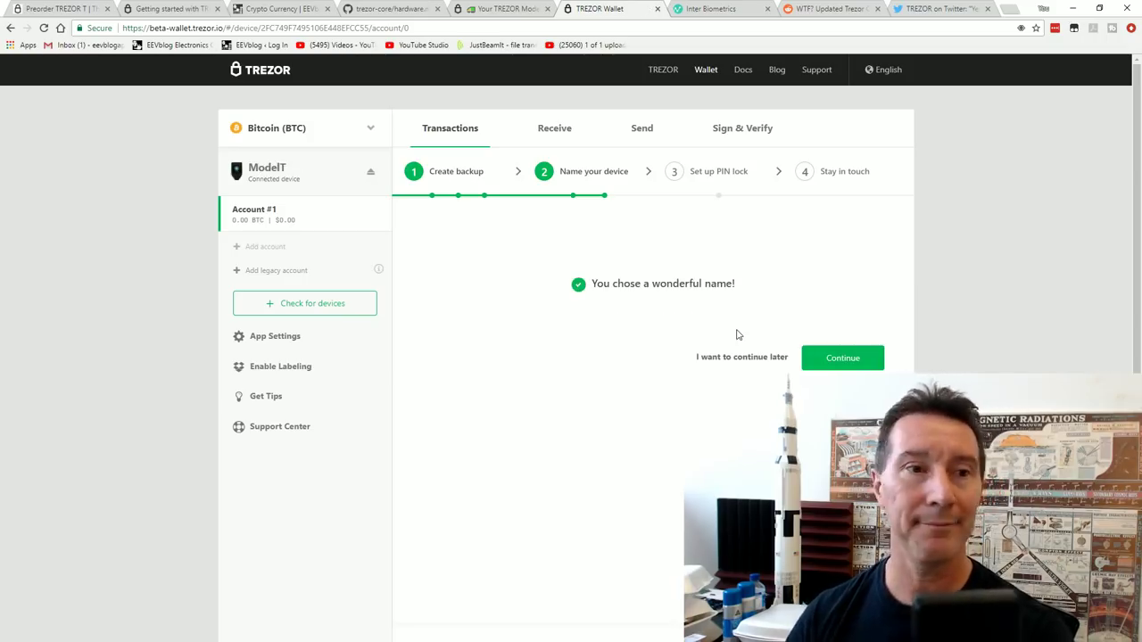
Step: Continue to the PIN step and set a PIN lock on the device
click(836, 362)
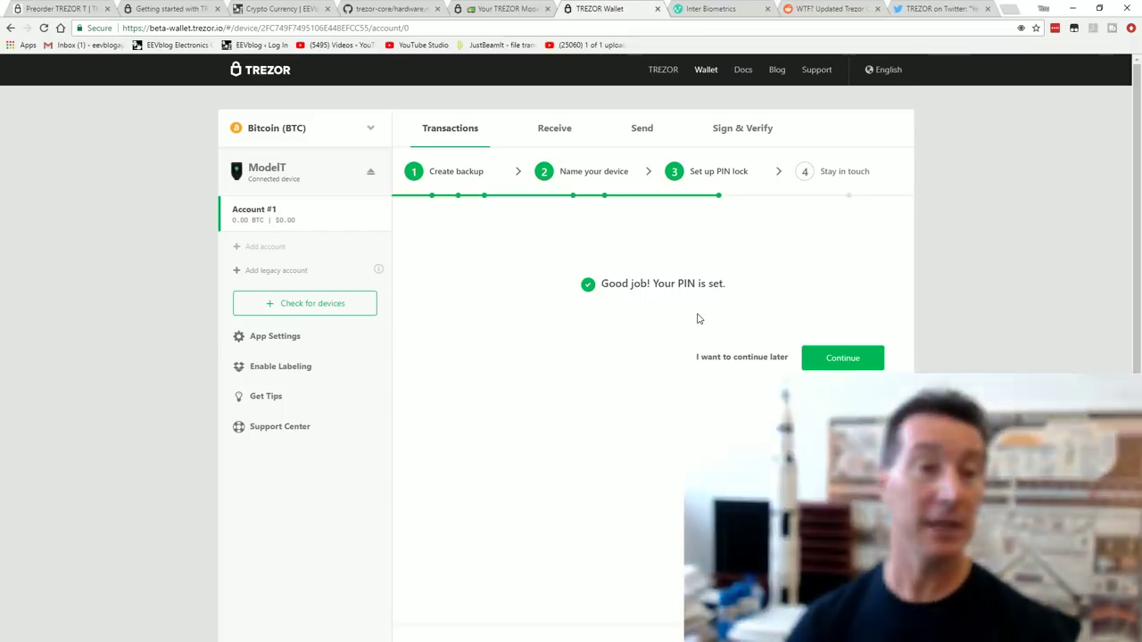
Step: Finish the wizard to reach the empty BTC Account #1 and show the supported coins list
click(841, 359)
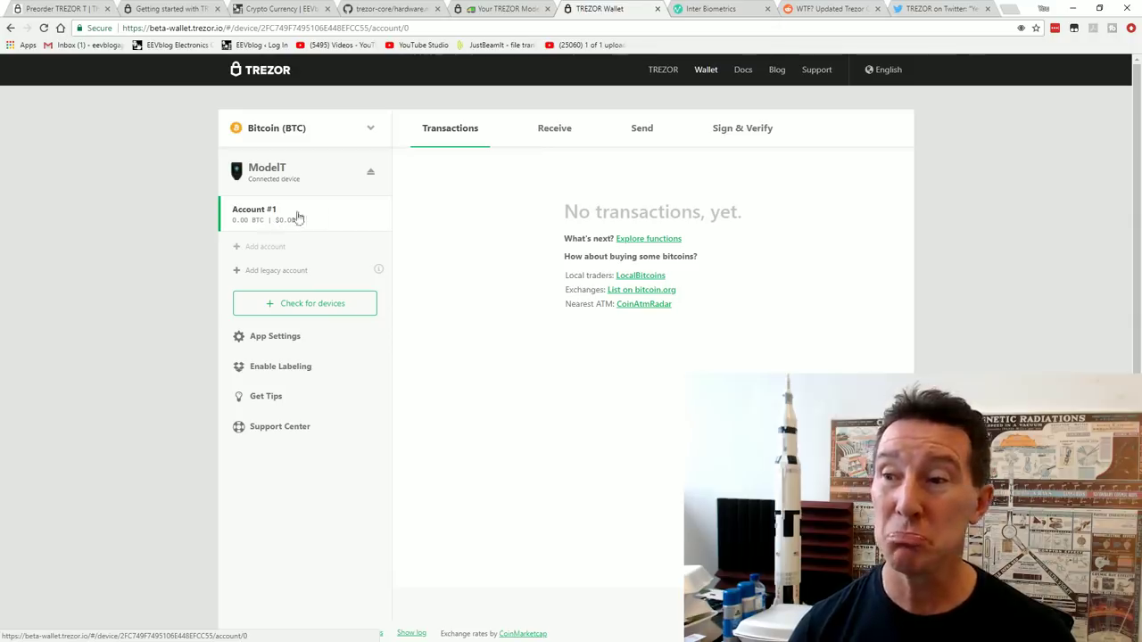
click(351, 130)
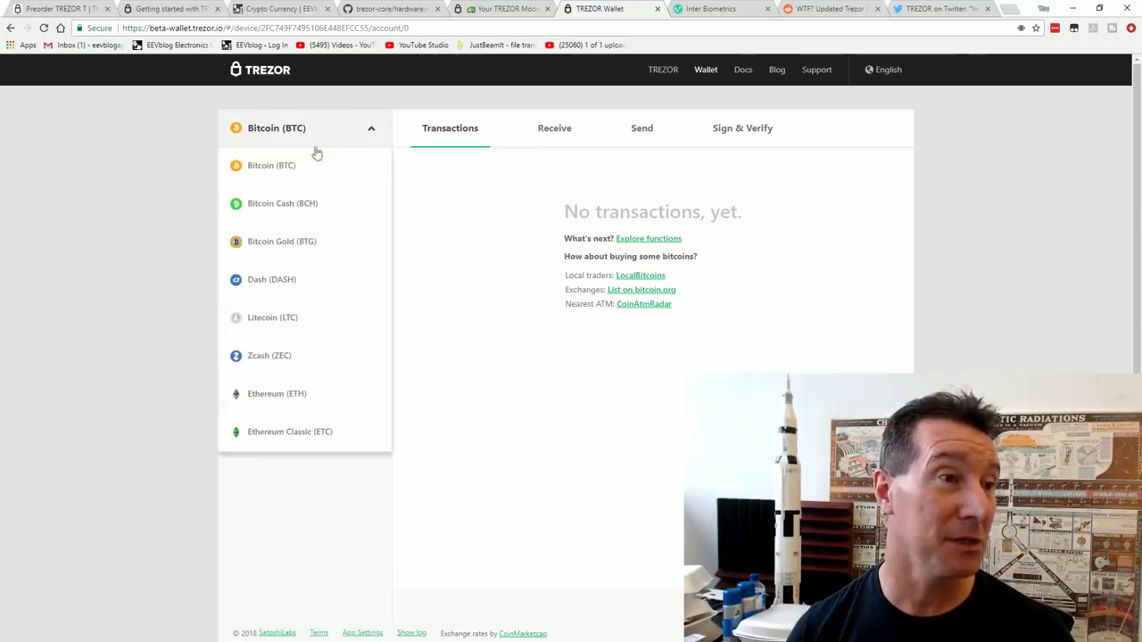
Step: Switch the wallet through Bitcoin Cash, Bitcoin Gold and Dash, acknowledging the Bitcoin Cash warning
click(282, 206)
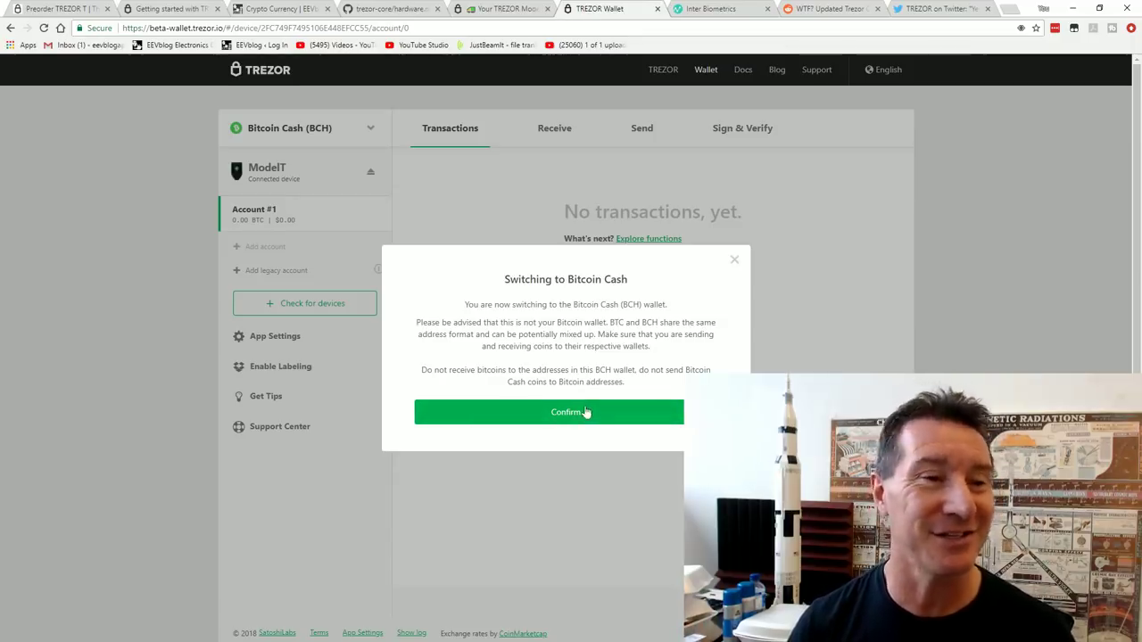
click(579, 417)
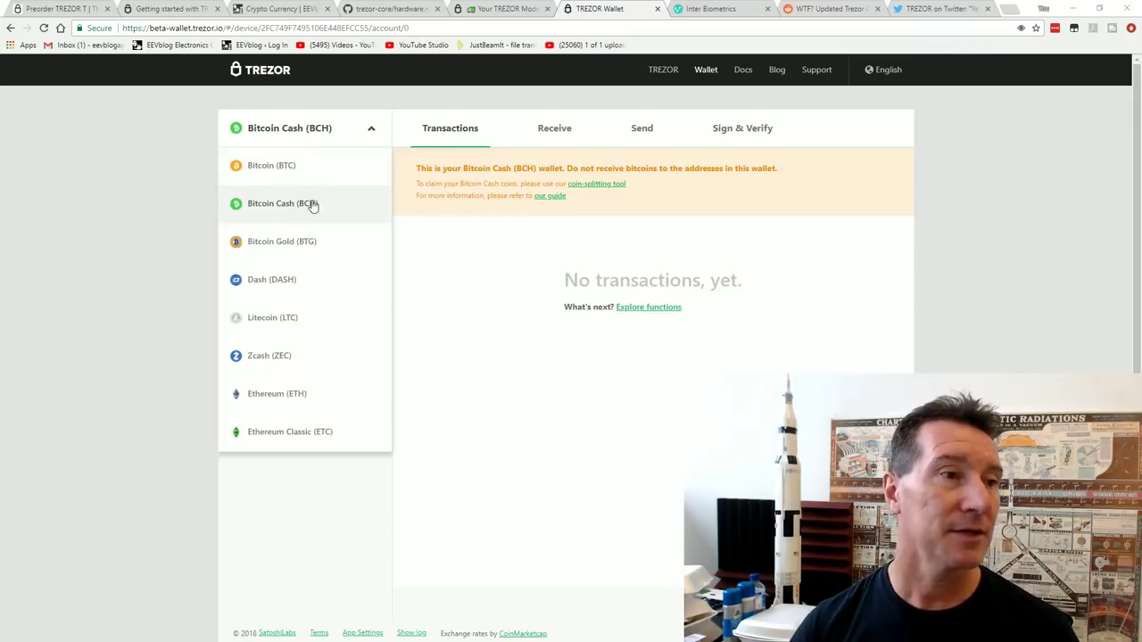
click(312, 251)
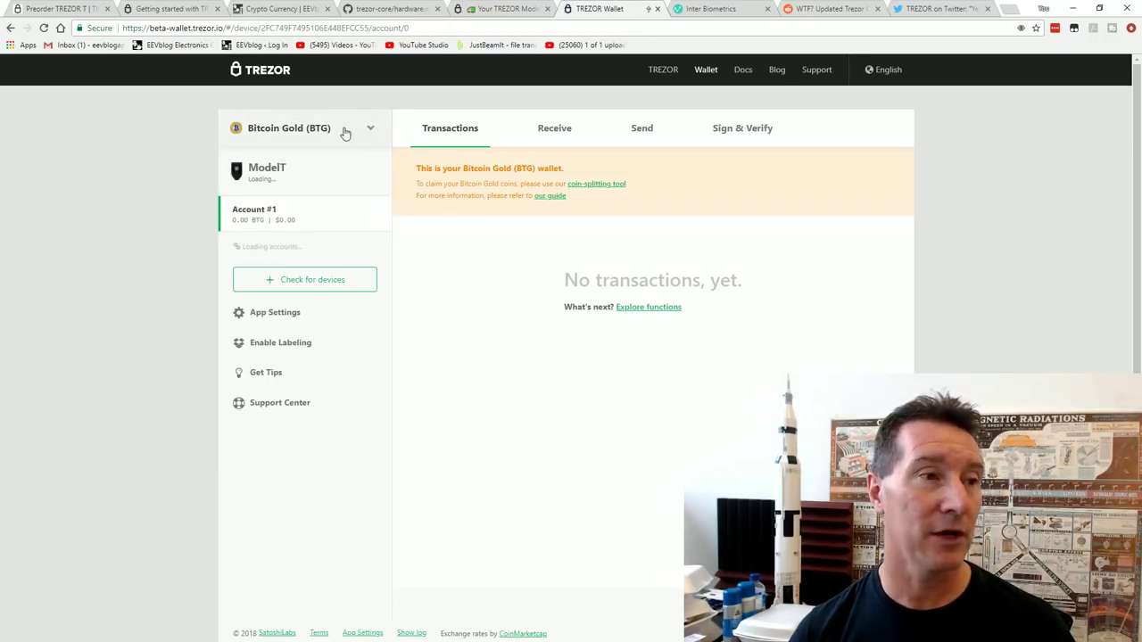
click(344, 131)
click(300, 281)
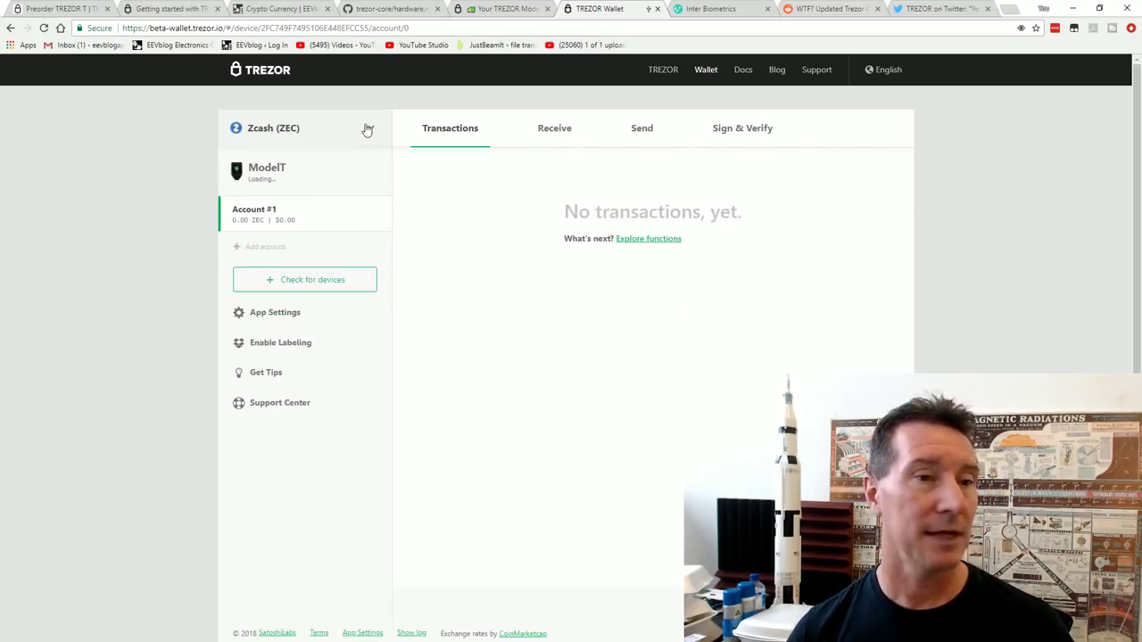
Step: Select Ethereum from the coin list and go to MyEtherWallet
click(367, 130)
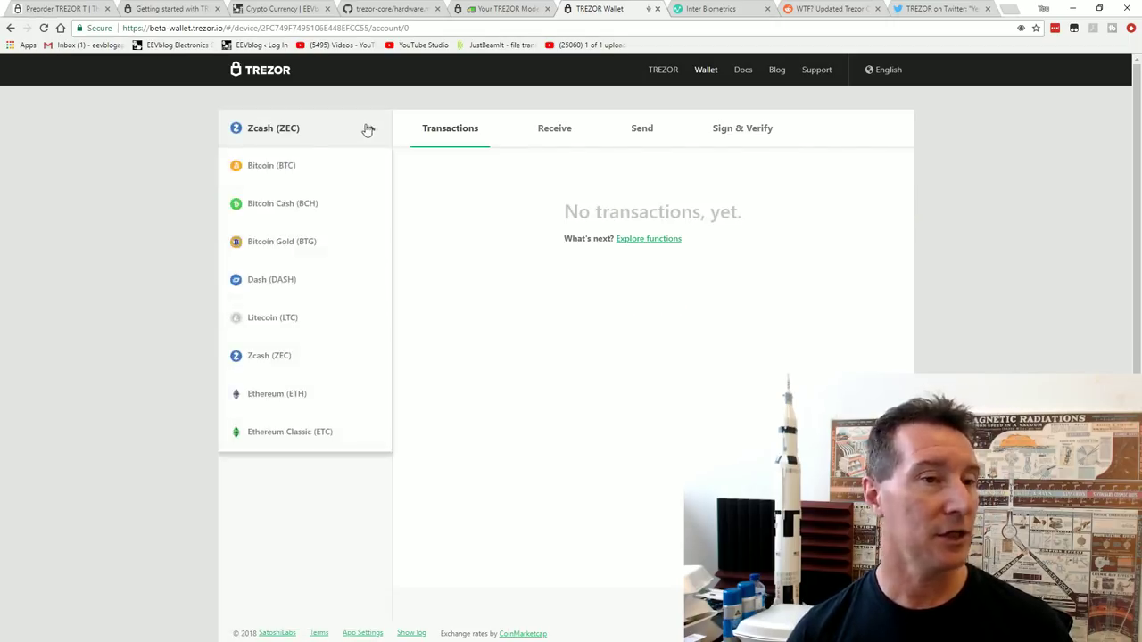
click(277, 396)
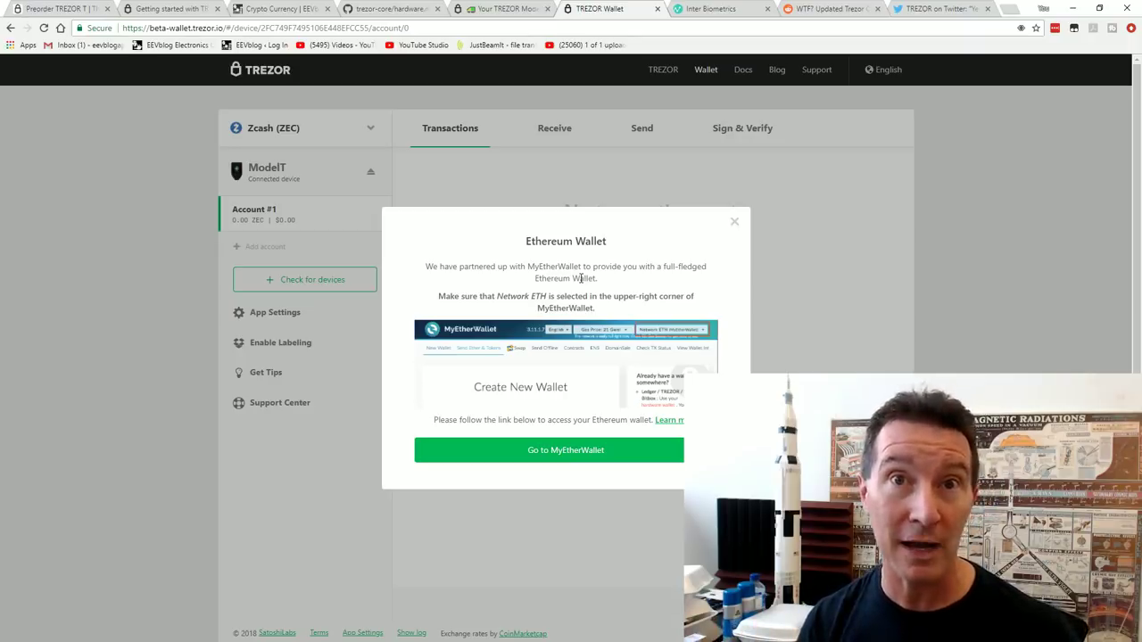
click(575, 457)
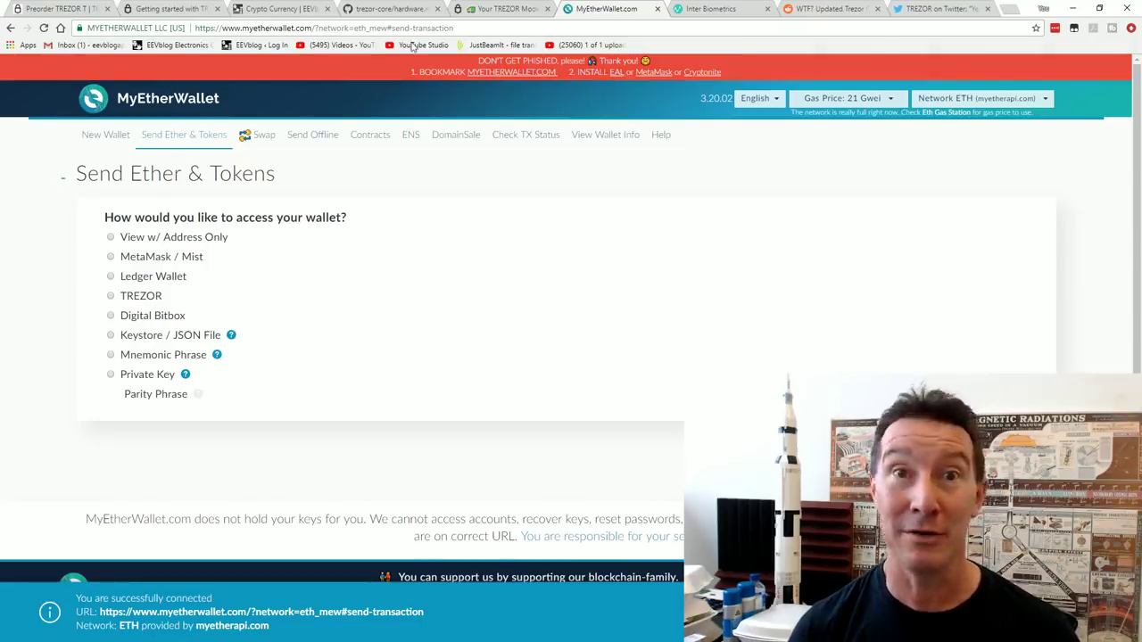
Step: Pick TREZOR as the wallet access method and start connecting it to MyEtherWallet
click(110, 297)
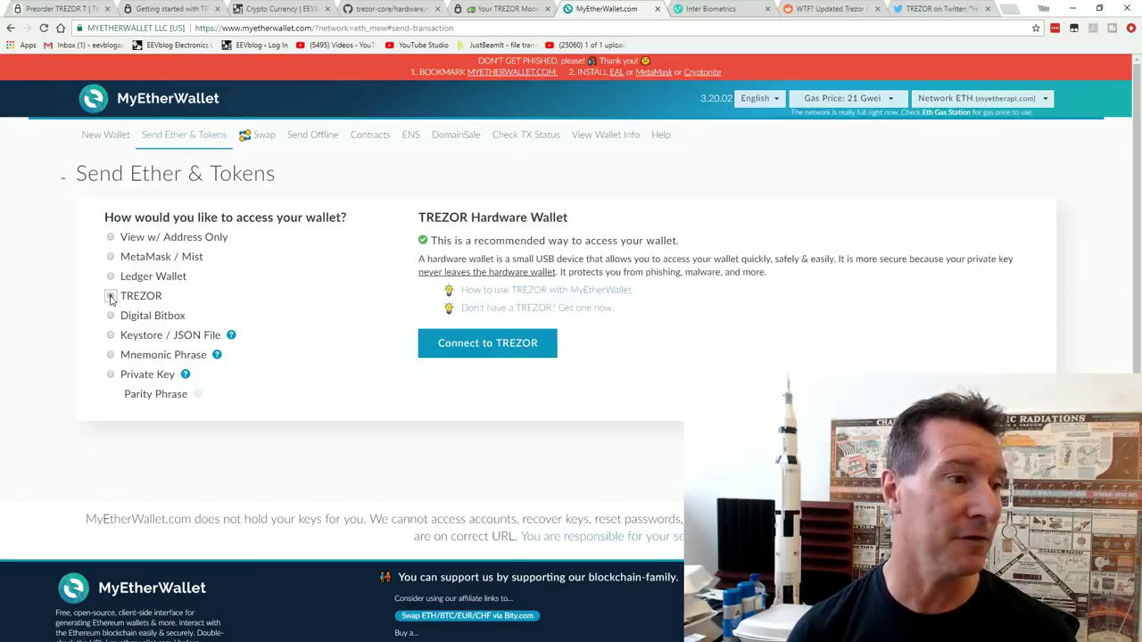
click(519, 351)
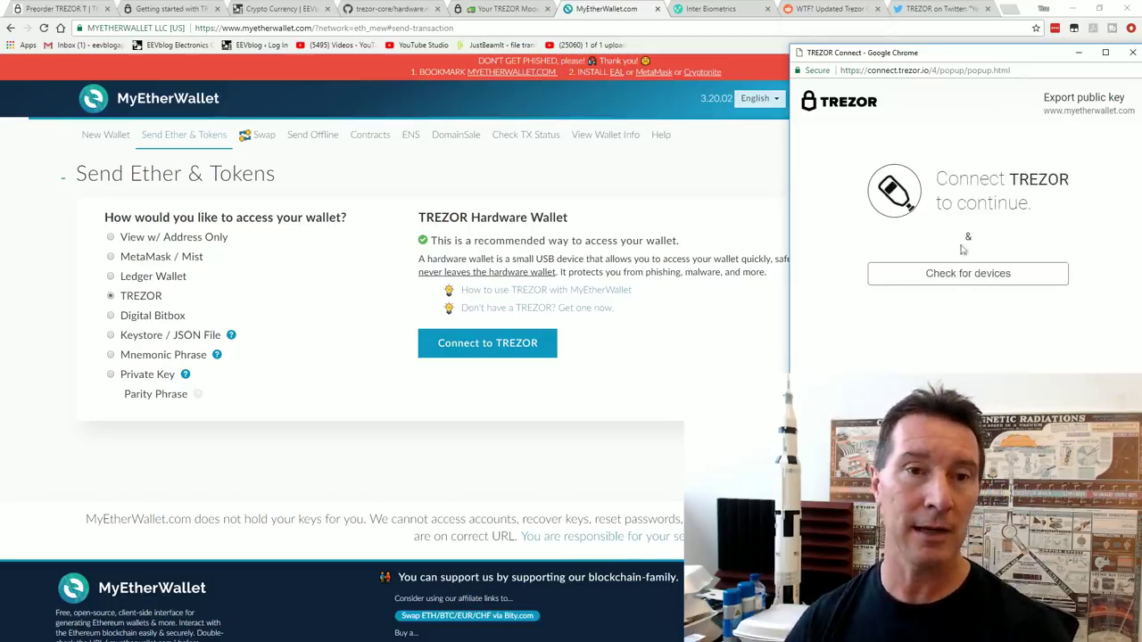
Step: Connect the InterBiometrics USB device and approve exporting the public key for Ether account #1
click(991, 282)
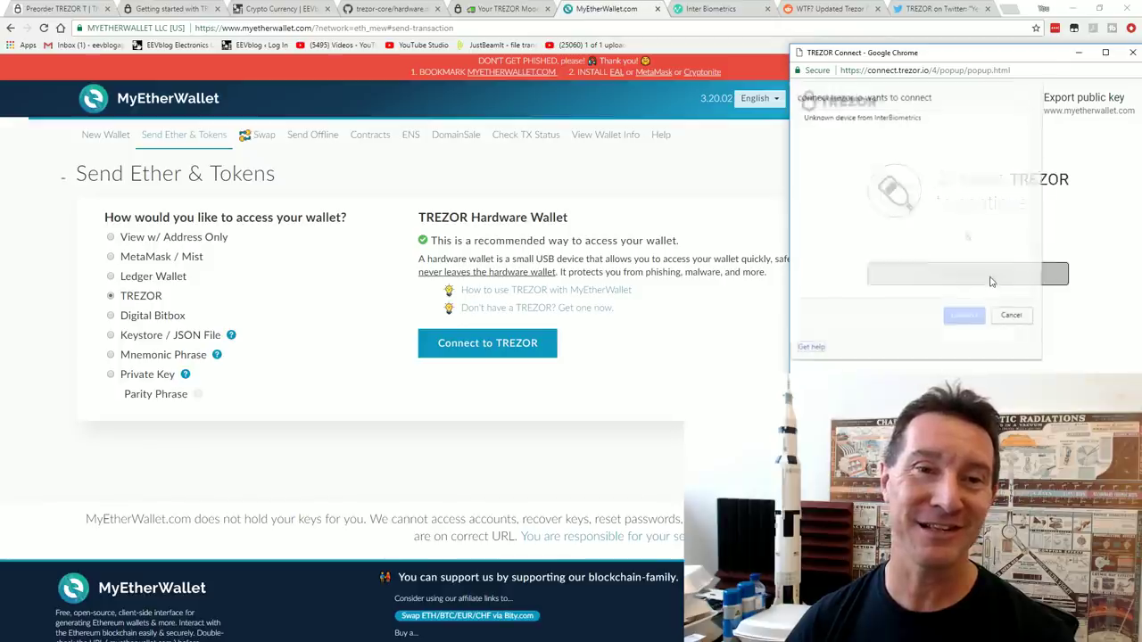
click(882, 116)
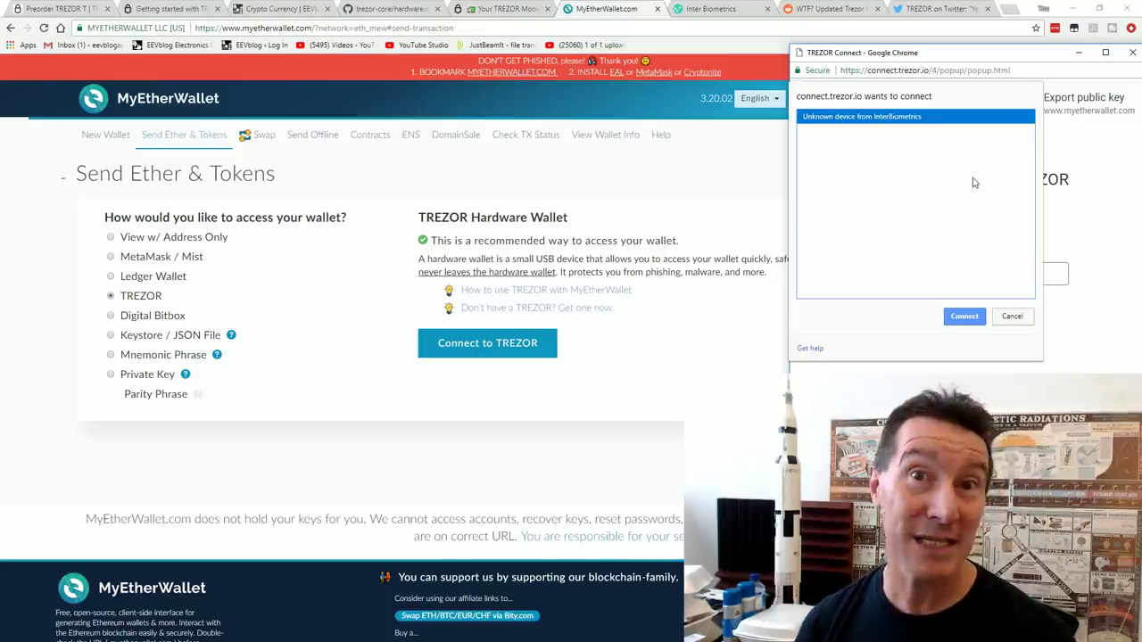
click(965, 317)
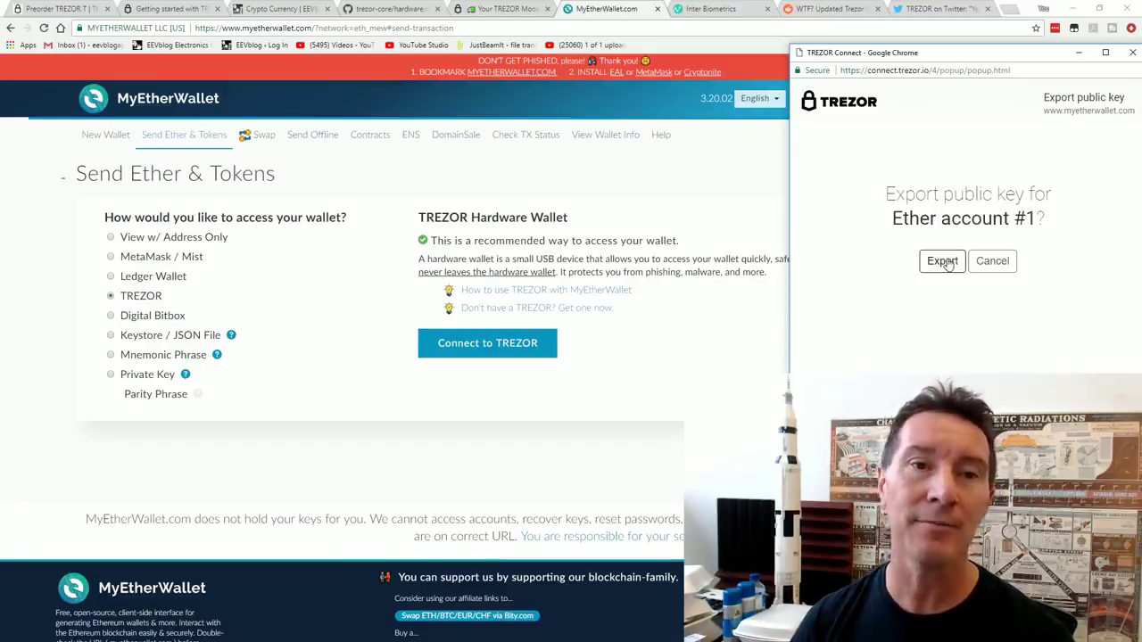
click(944, 262)
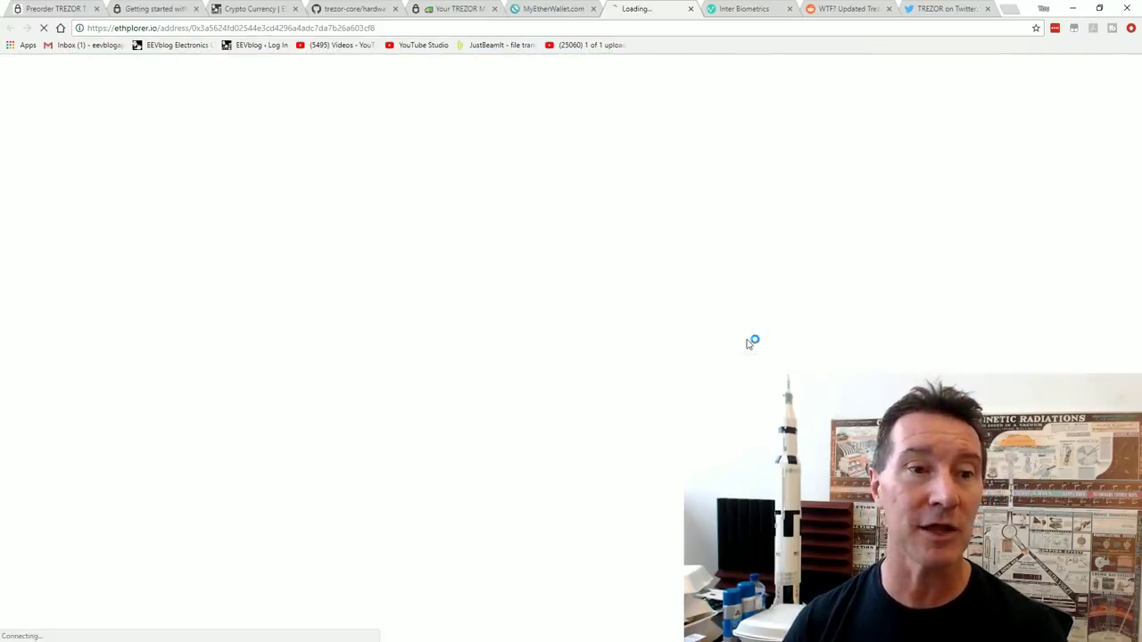
Step: View the first TREZOR address's token balances on Ethplorer
click(746, 342)
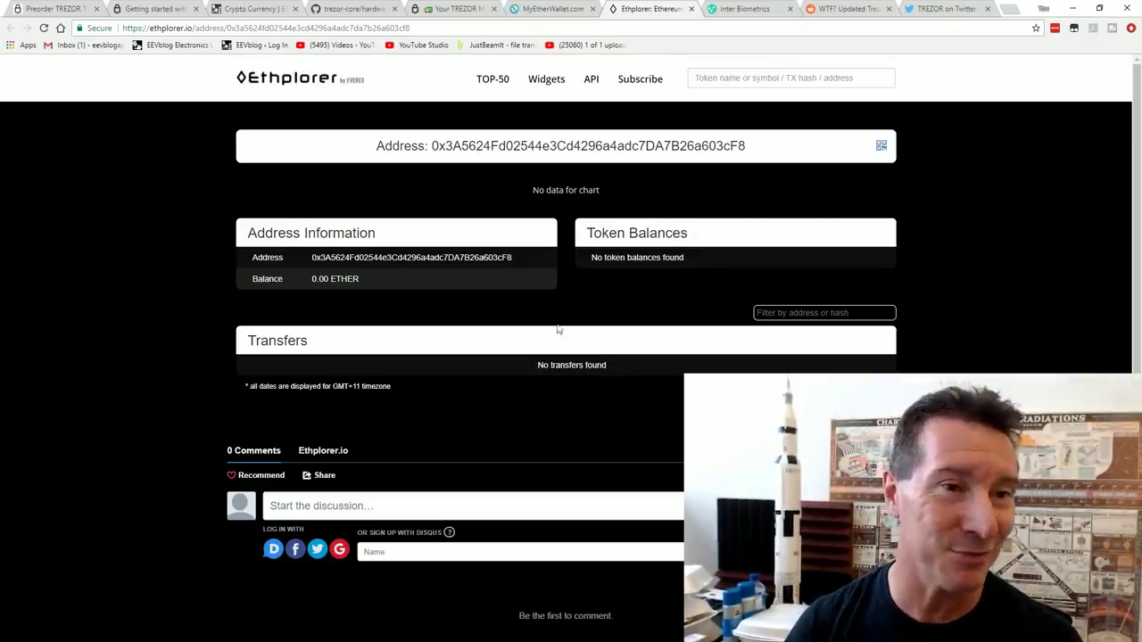
Step: Check the first address on Ethplorer (0.00 ETHER, no transfers), select it, and return to MyEtherWallet
key(ctrl+shift+Tab)
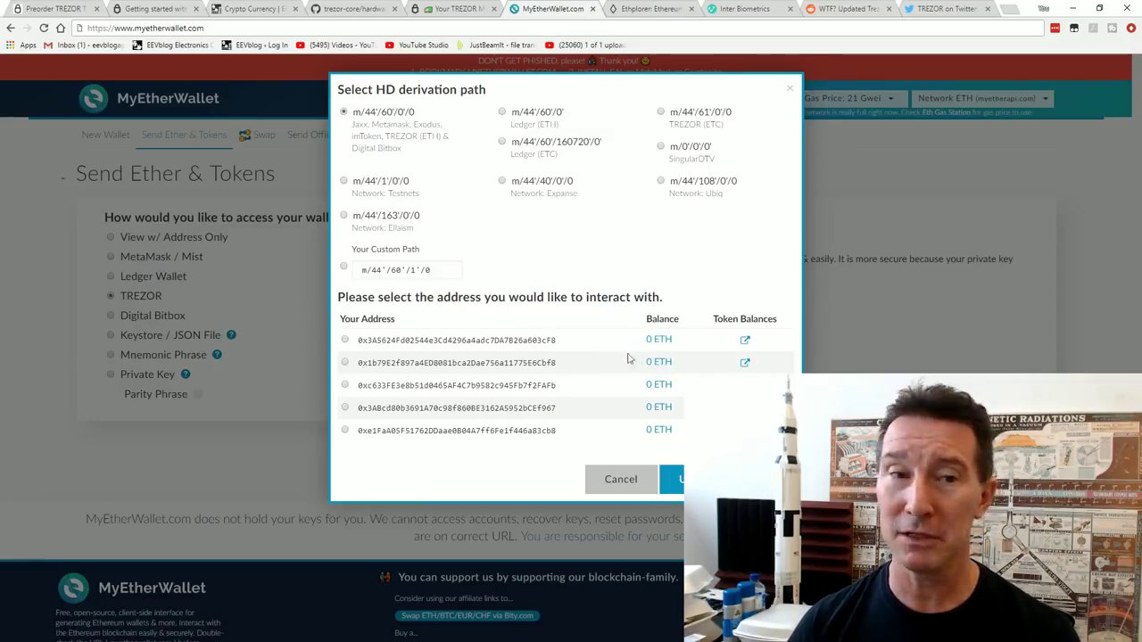
click(746, 345)
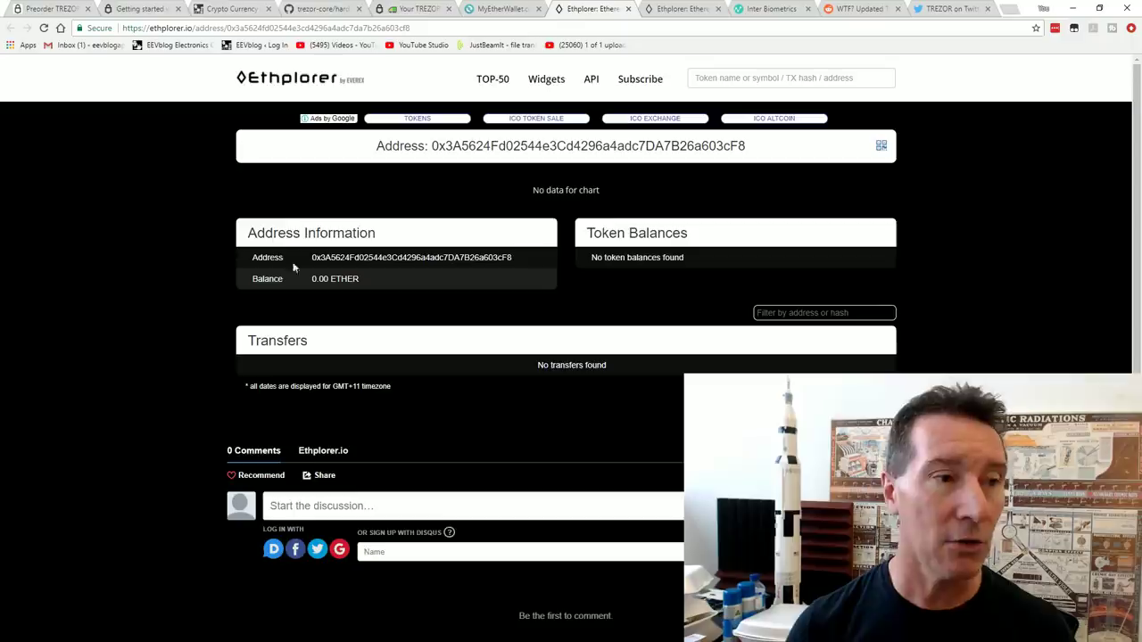
double_click(359, 257)
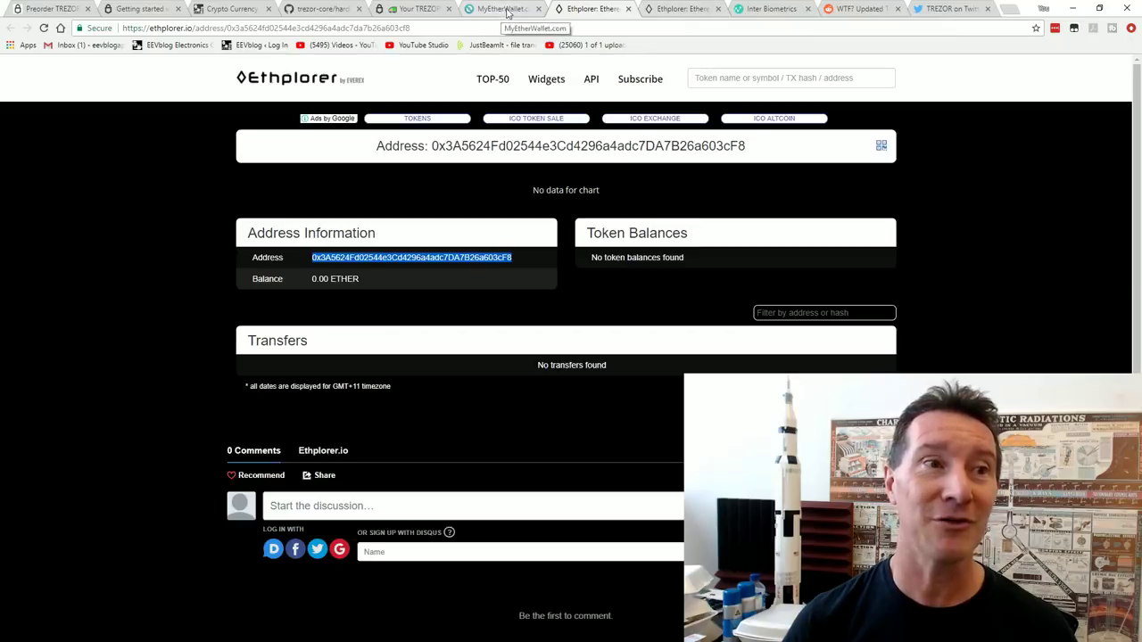
click(505, 10)
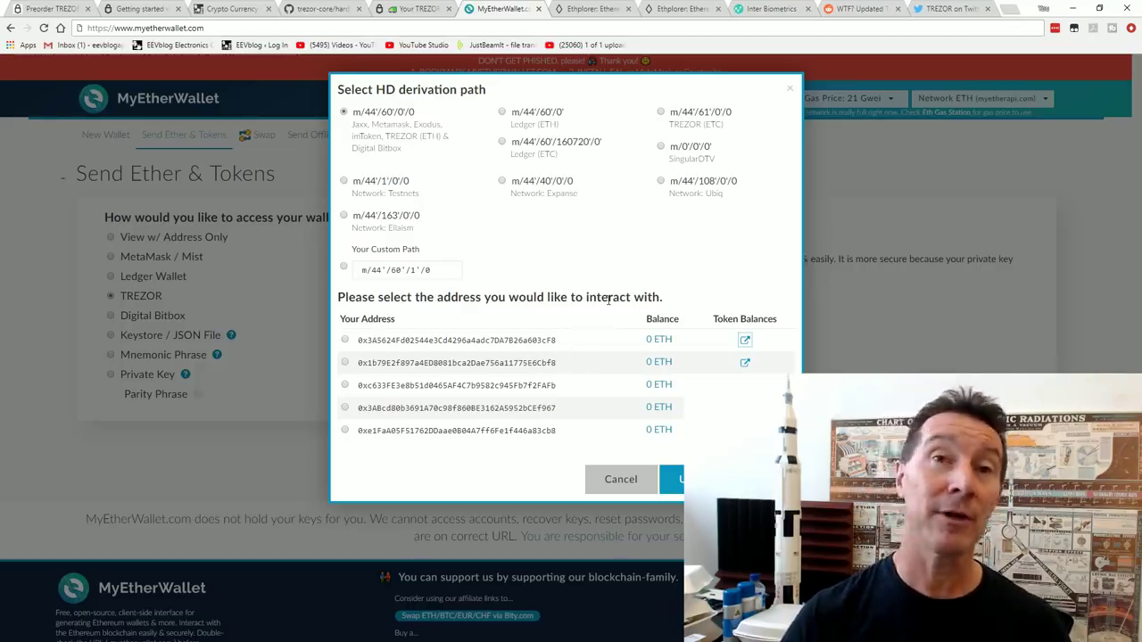
Step: Unlock MyEtherWallet with the first TREZOR address and select its account address
middle_click(745, 362)
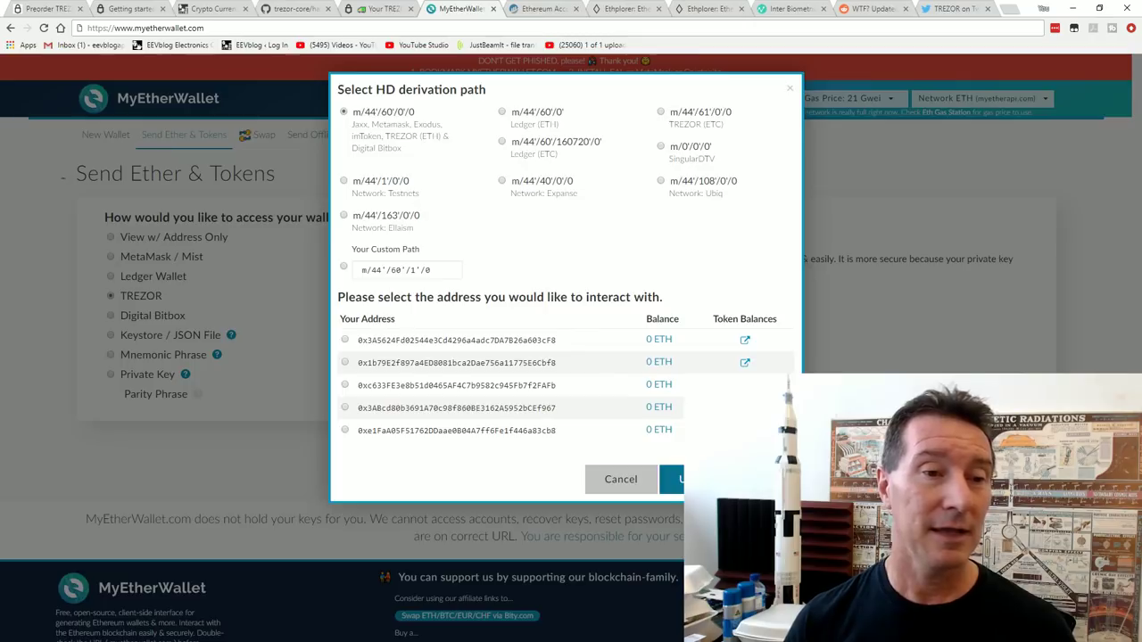
click(676, 479)
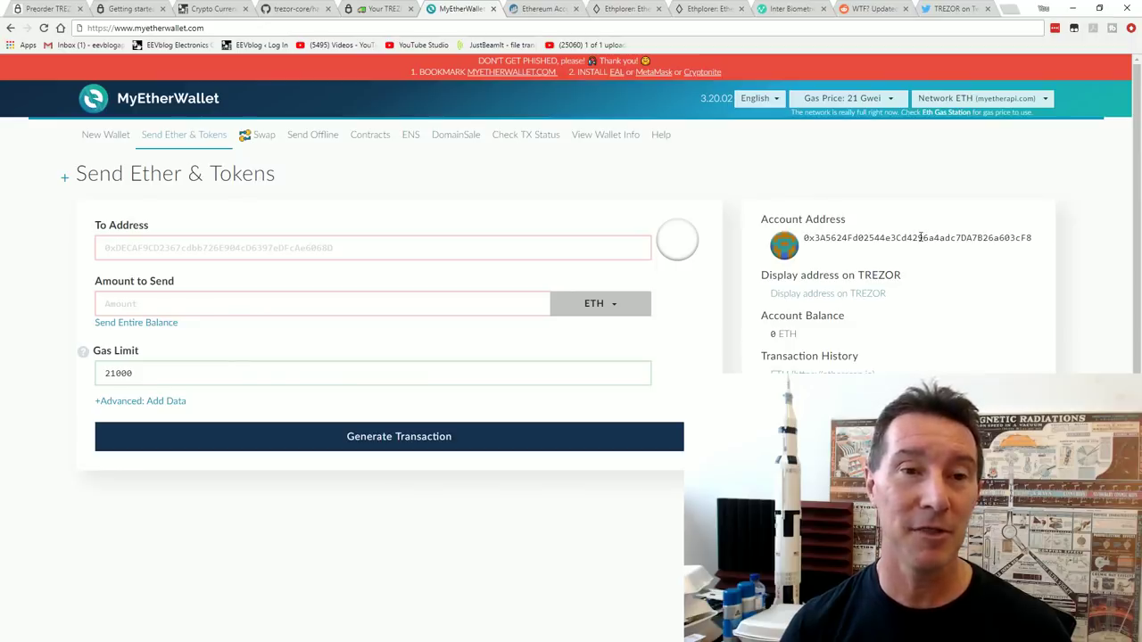
double_click(920, 238)
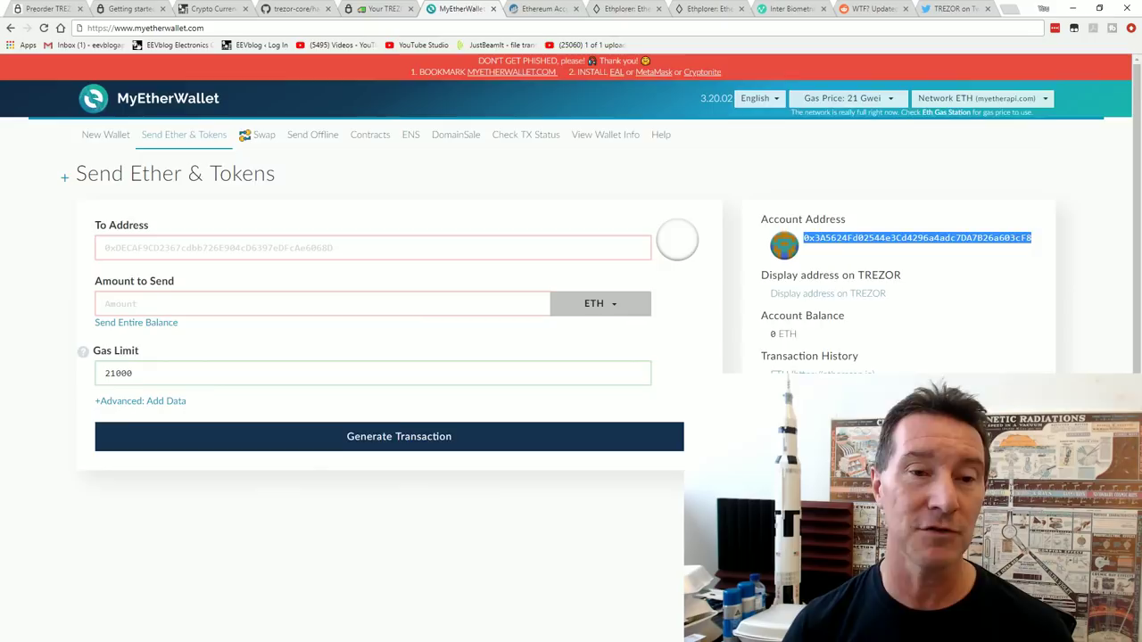
Step: Scroll through the unlocked wallet to review the 0 ETH balance and Token Balances list
scroll(784, 359, down, 3)
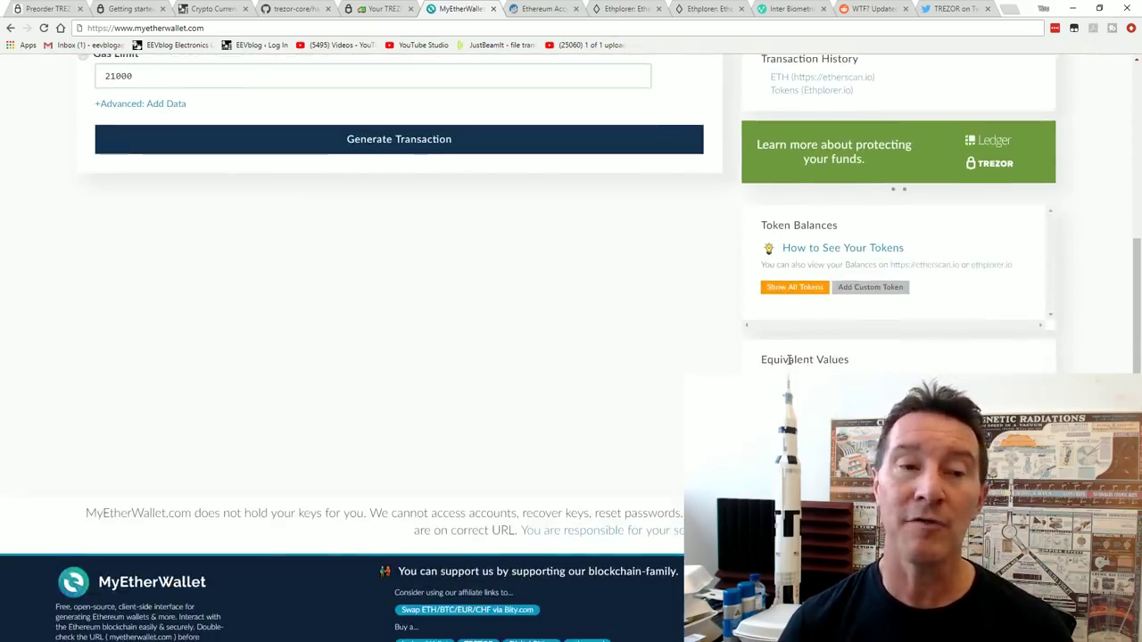
scroll(783, 359, up, 2)
scroll(845, 256, up, 2)
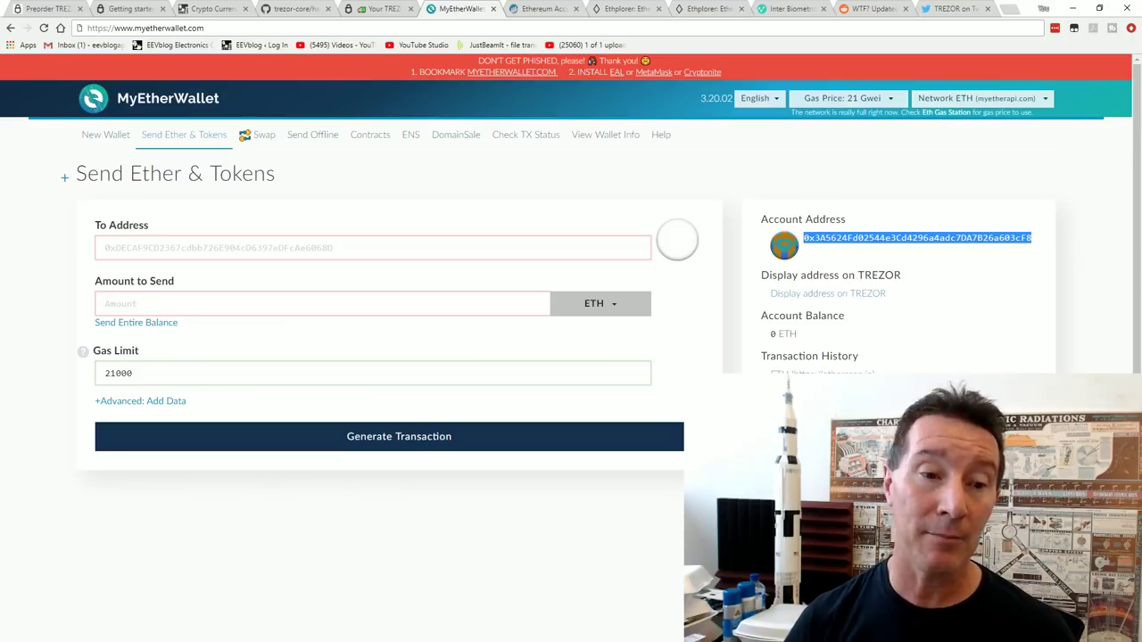
scroll(571, 348, down, 3)
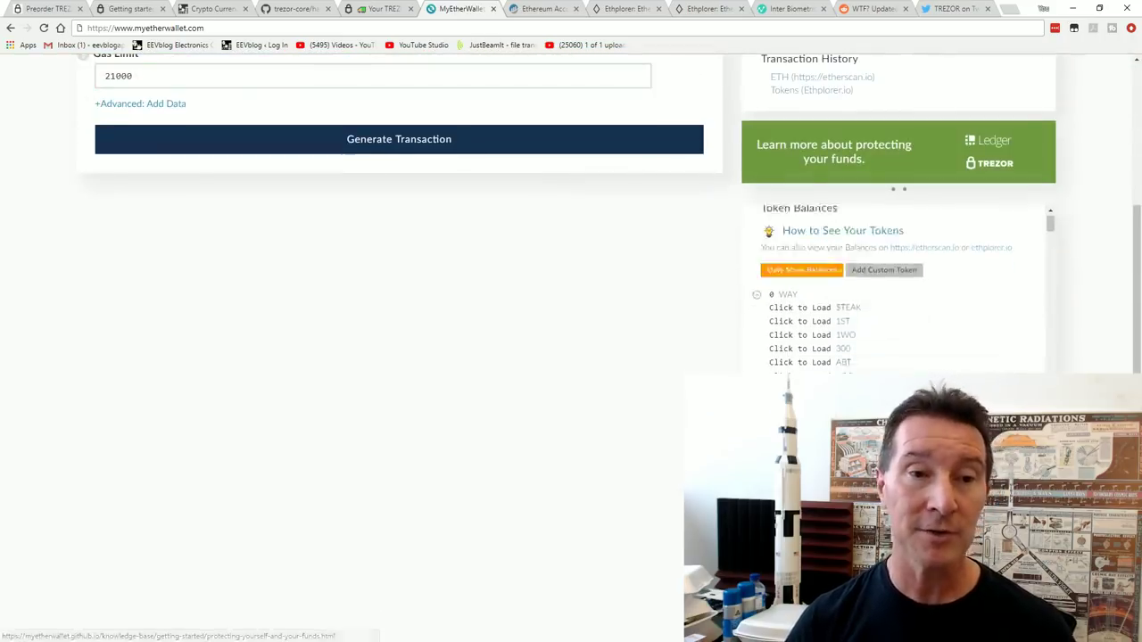
scroll(938, 357, up, 1)
scroll(941, 300, down, 2)
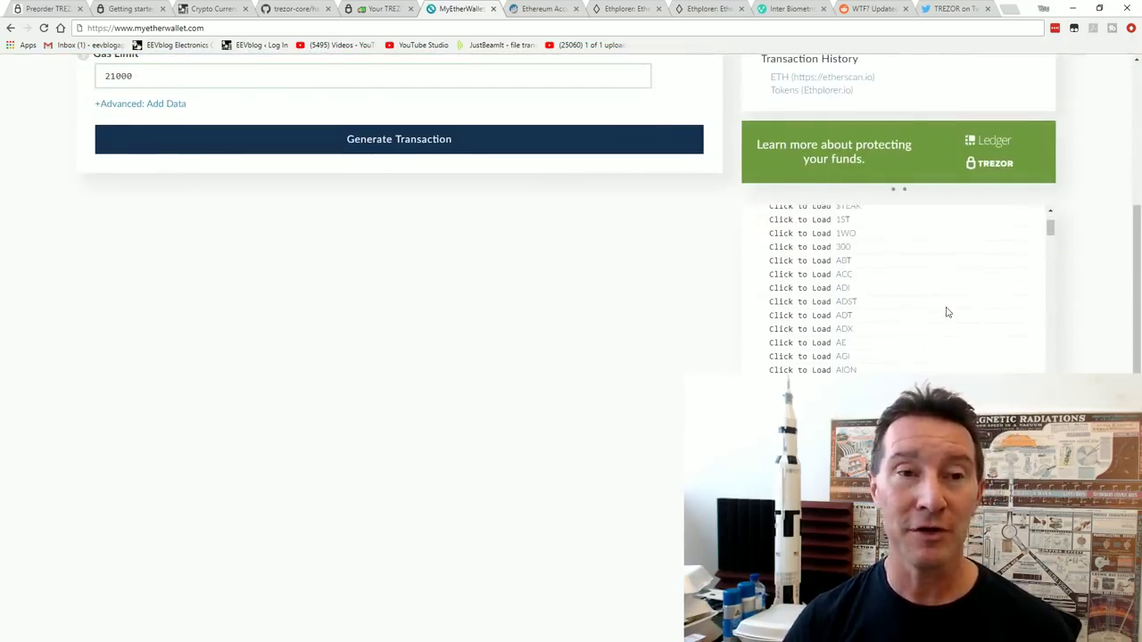
scroll(948, 319, down, 8)
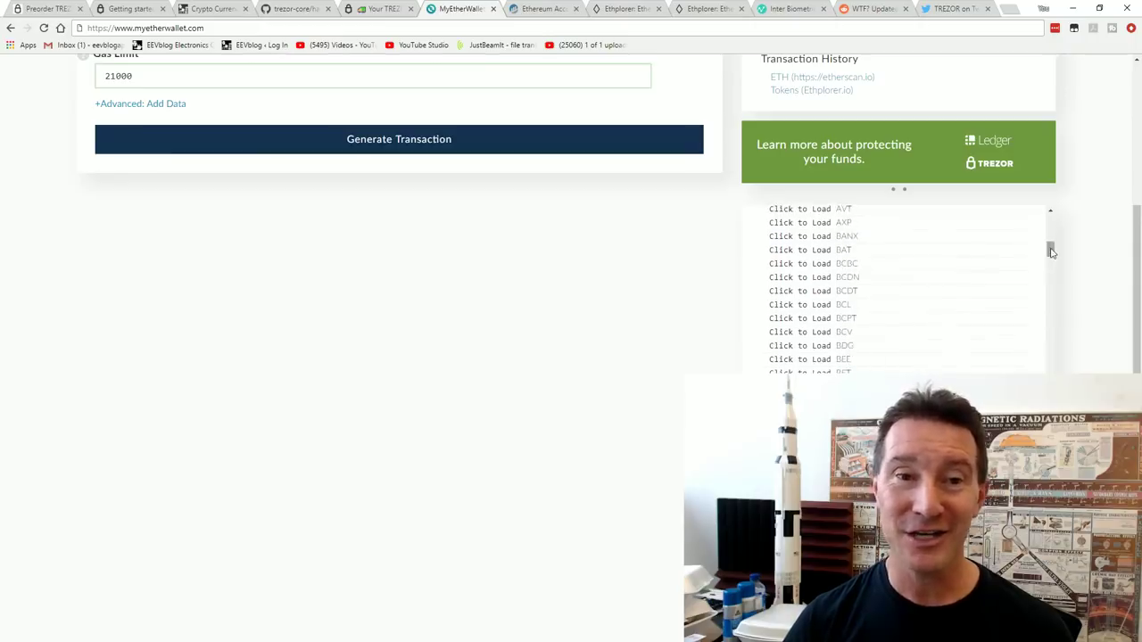
drag(1051, 254, 1064, 199)
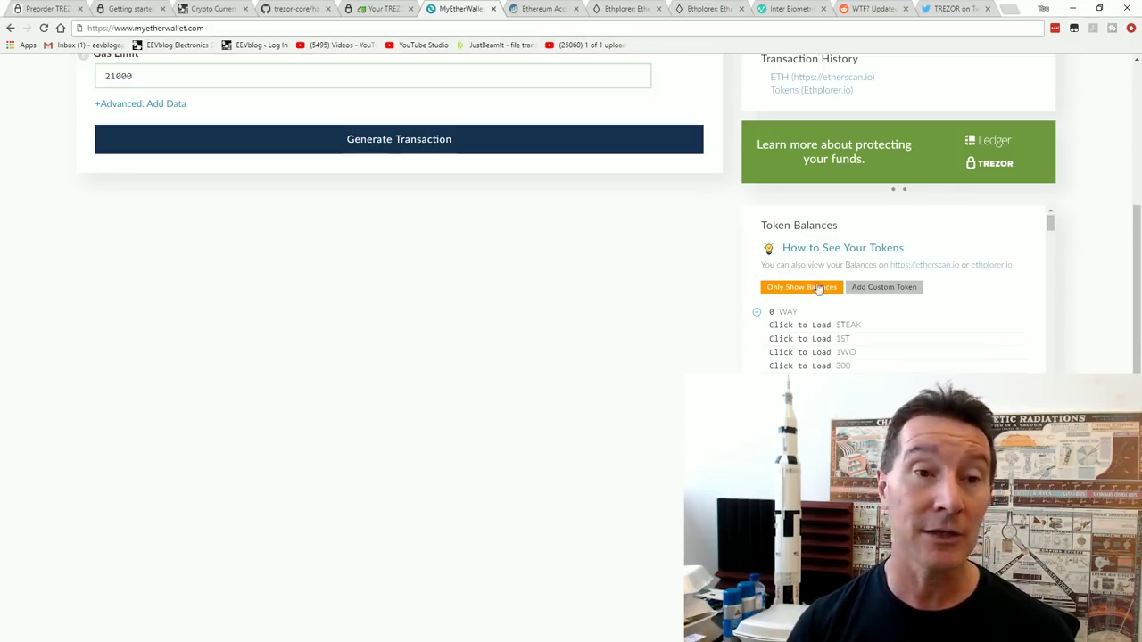
click(885, 290)
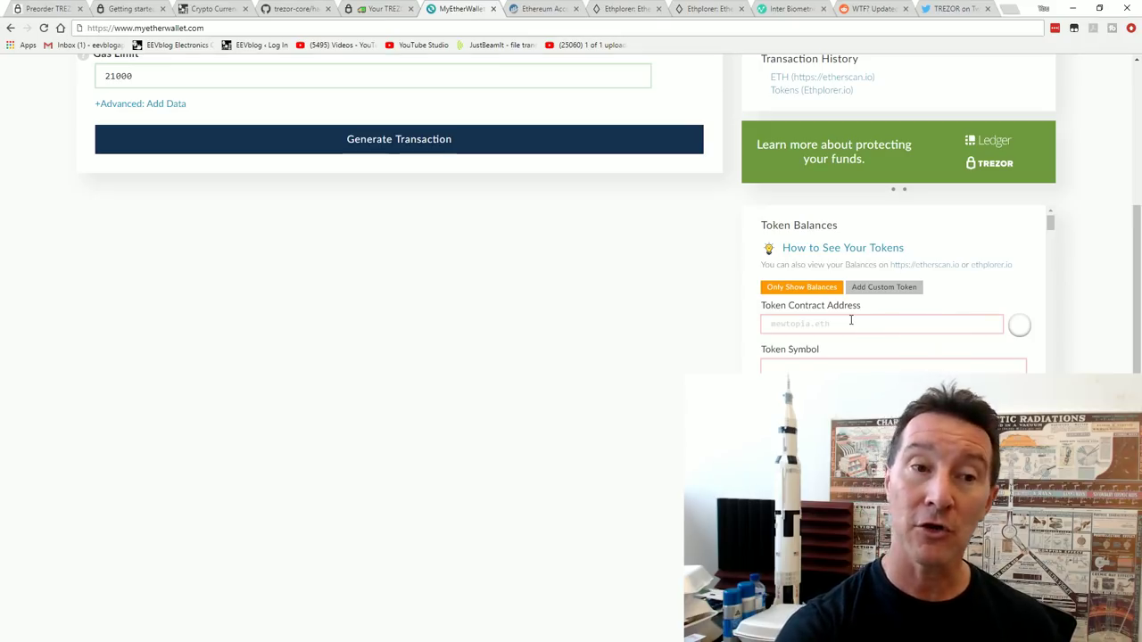
click(857, 368)
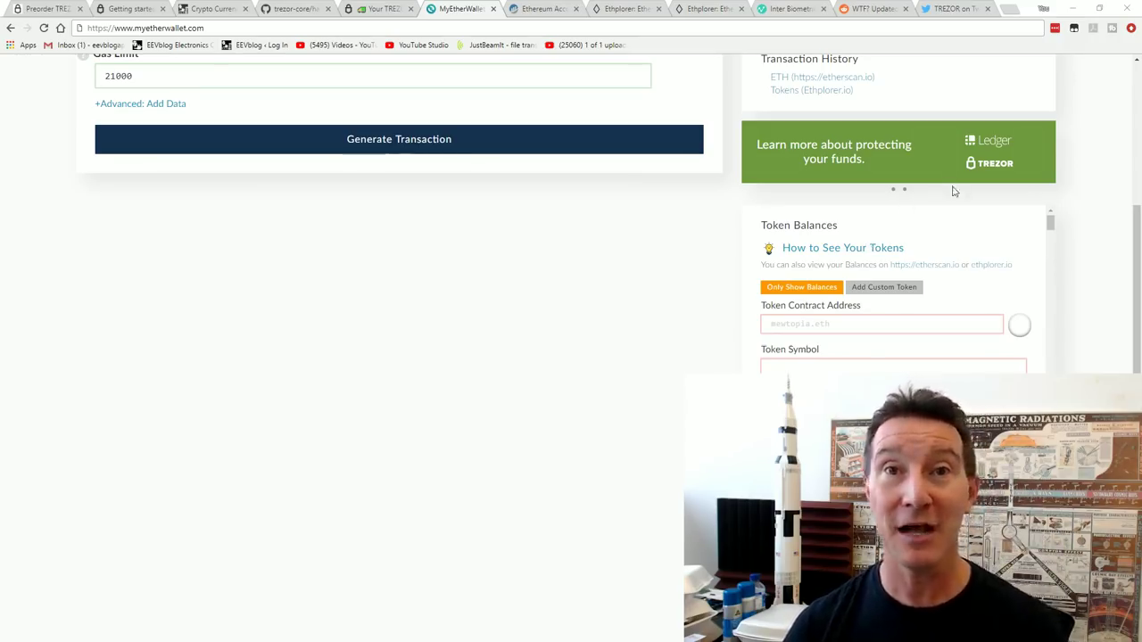
scroll(721, 257, up, 4)
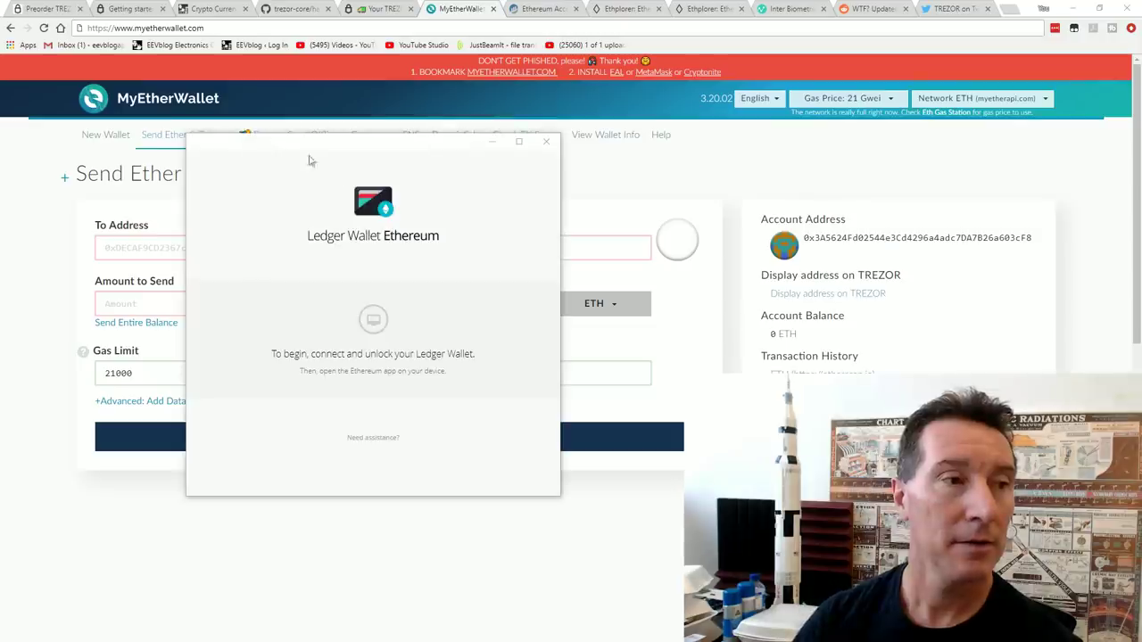
Step: Reposition the Ledger Wallet Ethereum window a little further to the right
drag(337, 152, 352, 155)
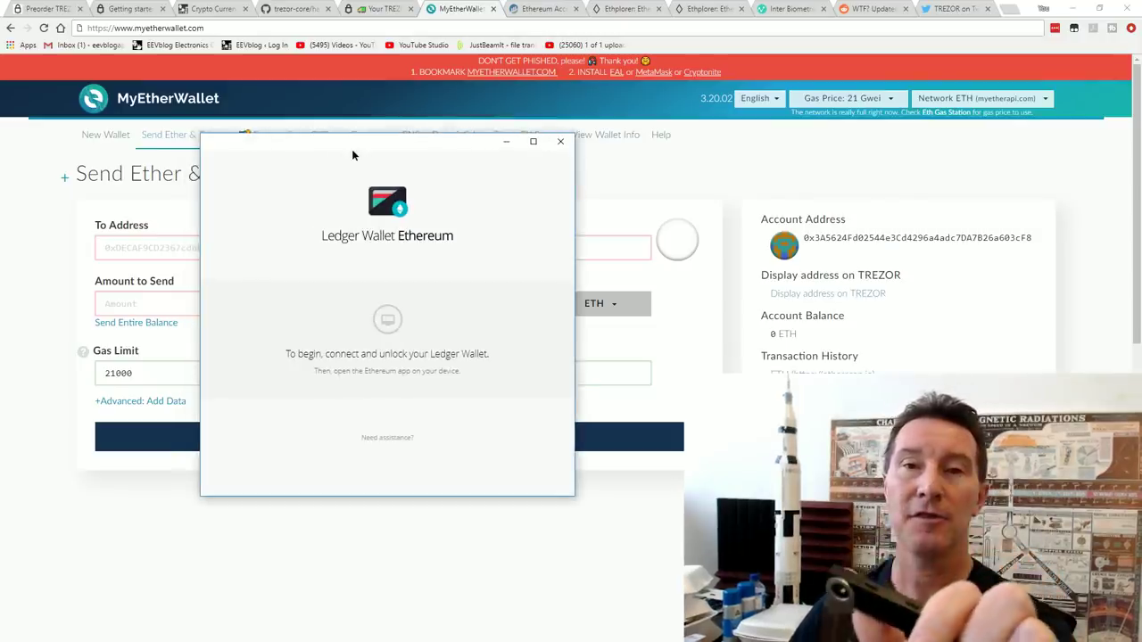
drag(352, 154, 340, 151)
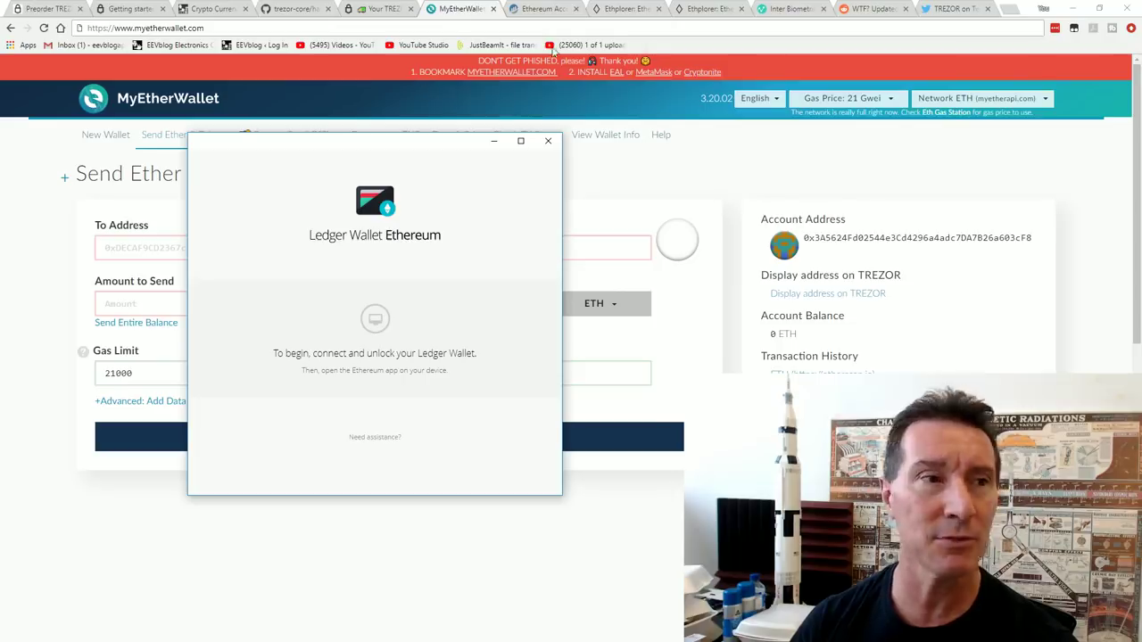
drag(342, 152, 388, 152)
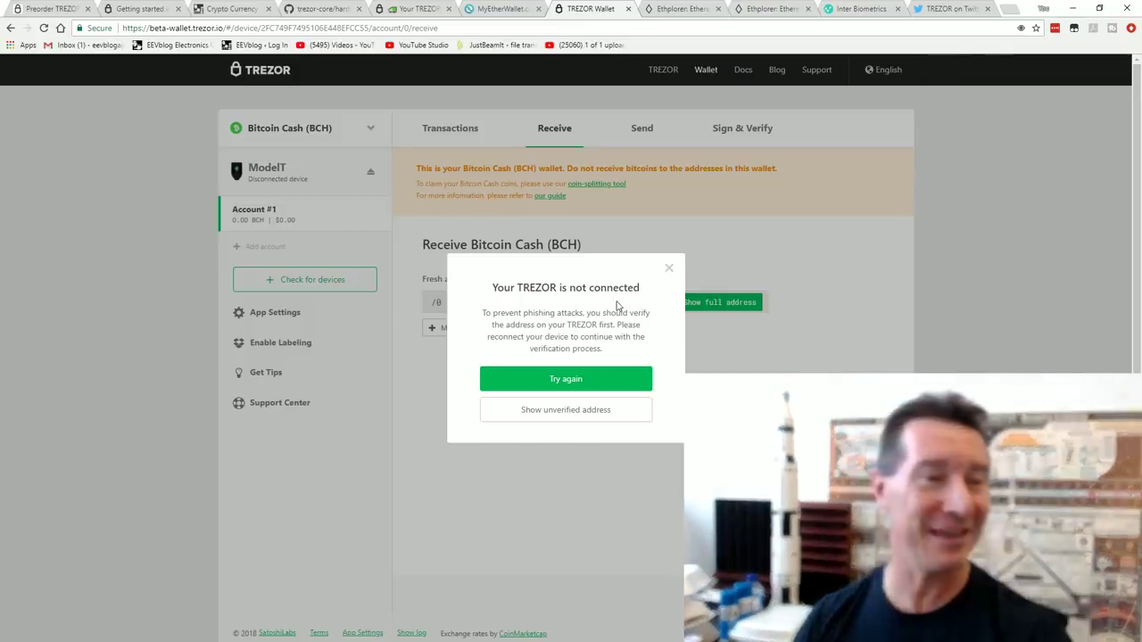
Step: Show the unverified Bitcoin Cash receive address, then switch to another window
click(566, 410)
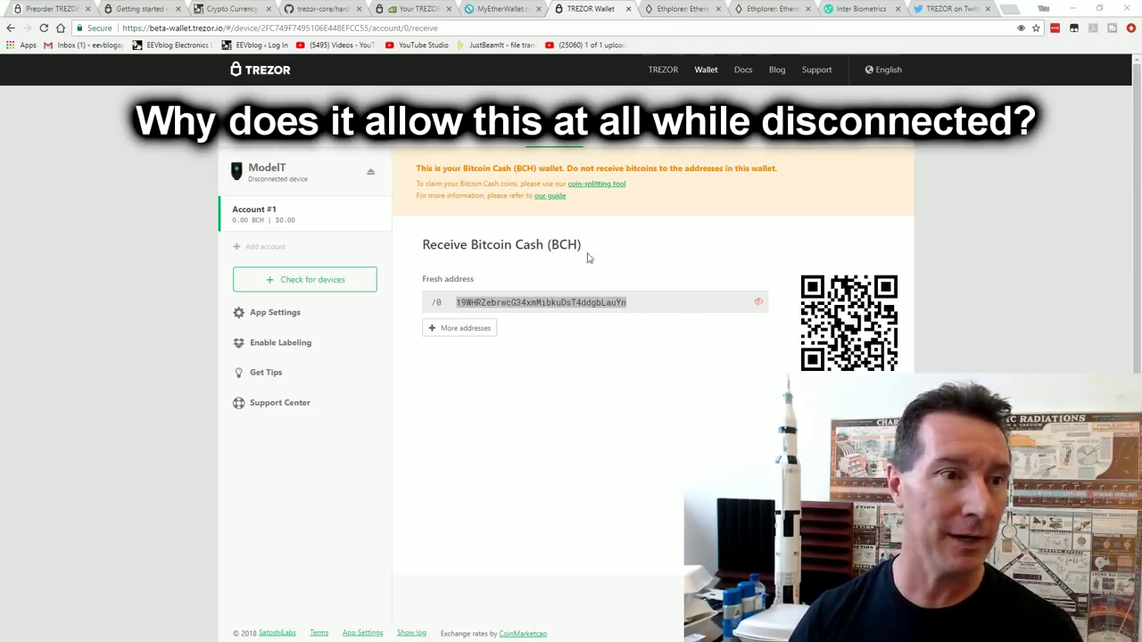
key(alt+Tab)
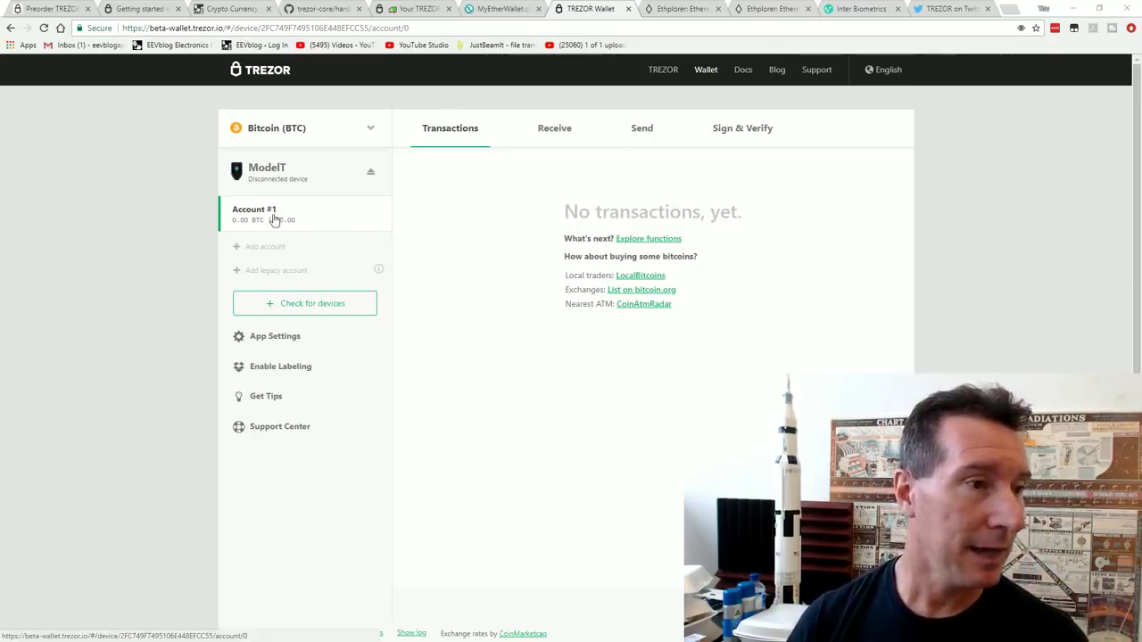
Step: Reveal the full unverified Bitcoin receive address (path m/49'/0'/0'/0/0) and select it
click(559, 130)
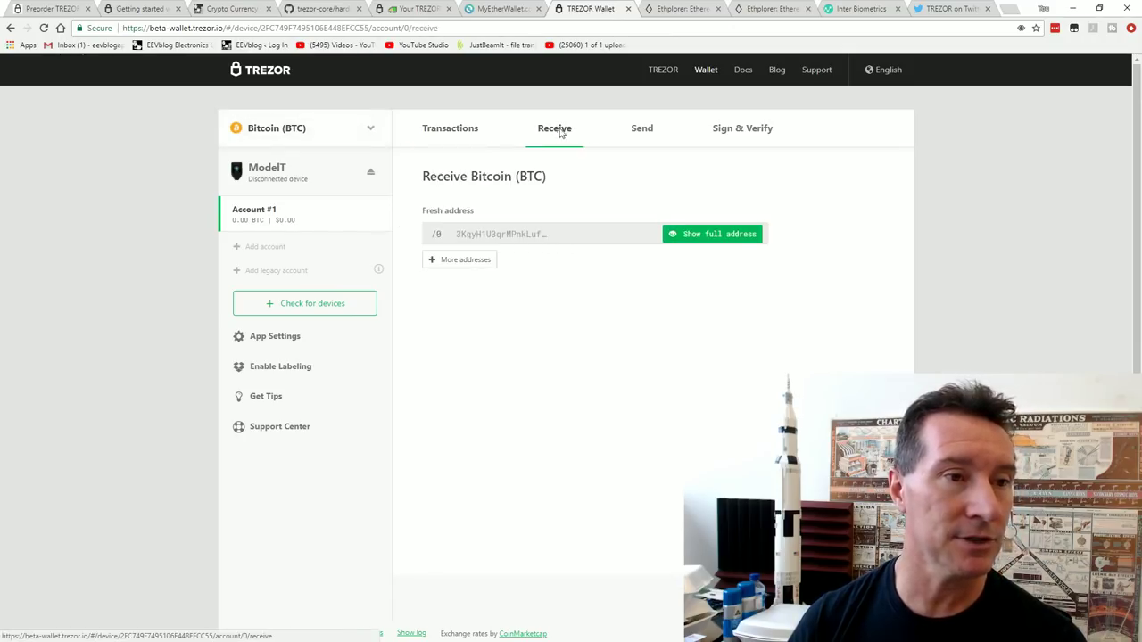
click(719, 235)
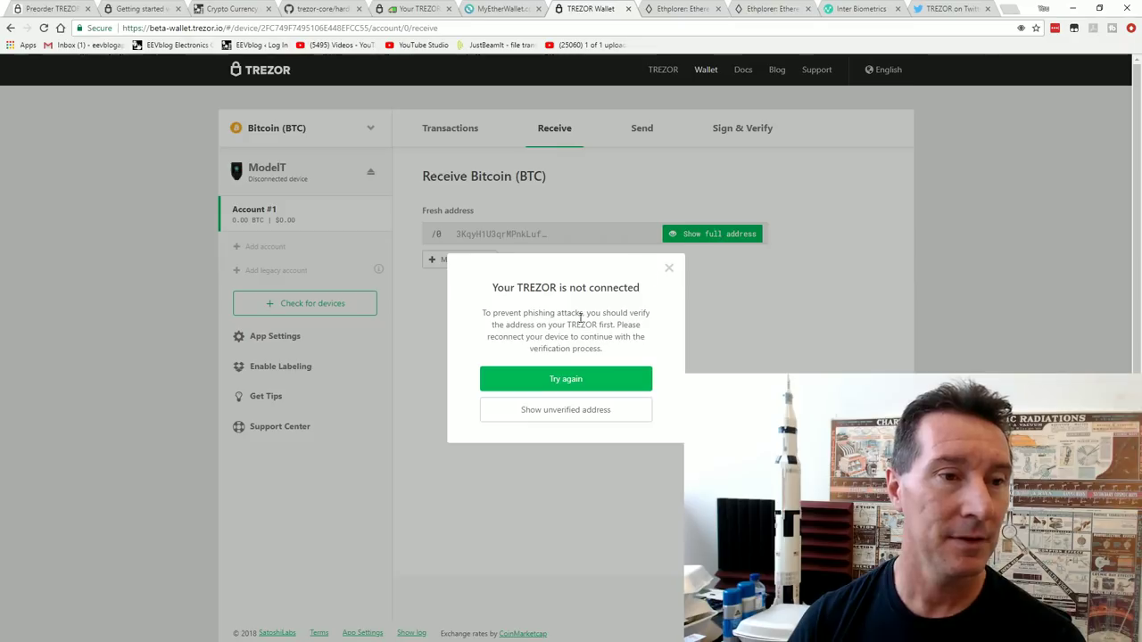
click(576, 409)
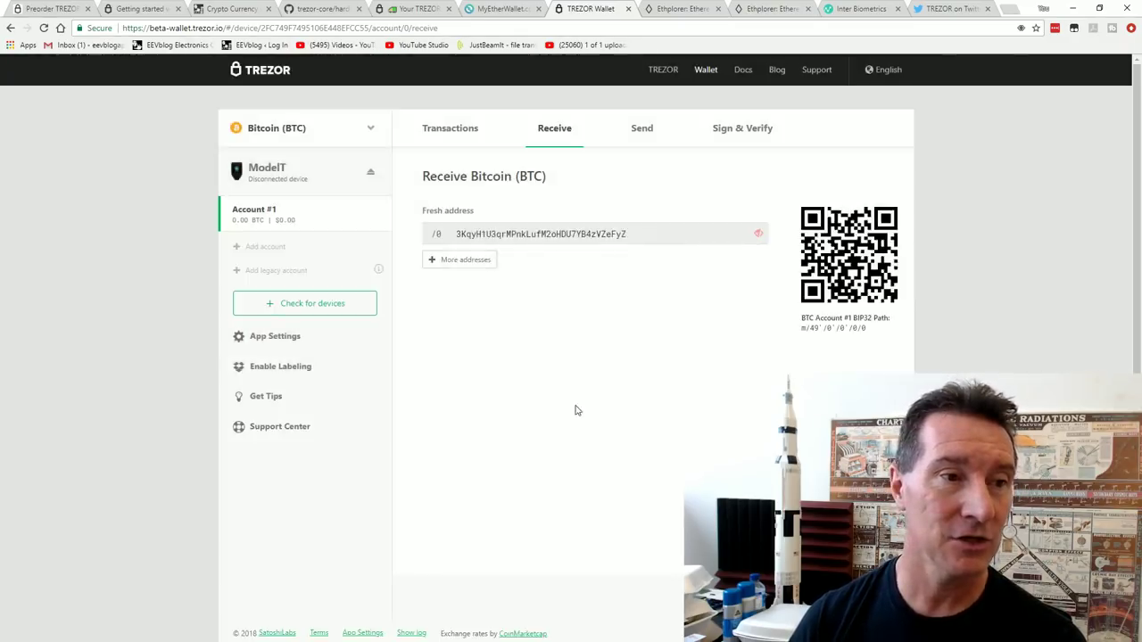
double_click(612, 236)
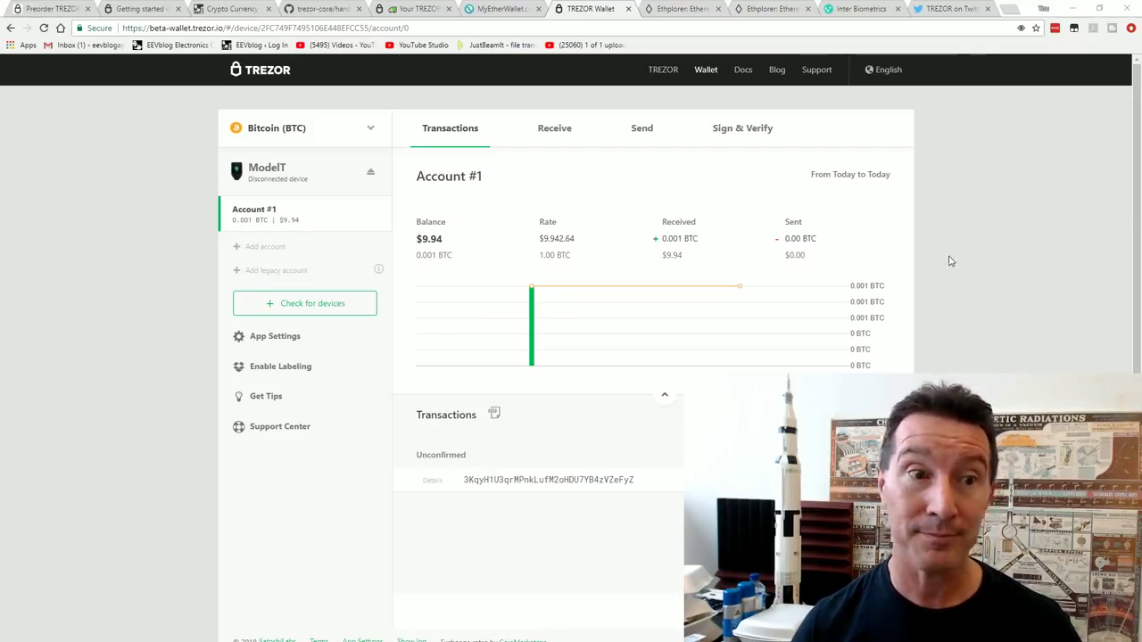
Step: Fill the Send form with the pasted recipient, full 0.0009838 BTC balance, and High 12 sat/B fee
click(634, 134)
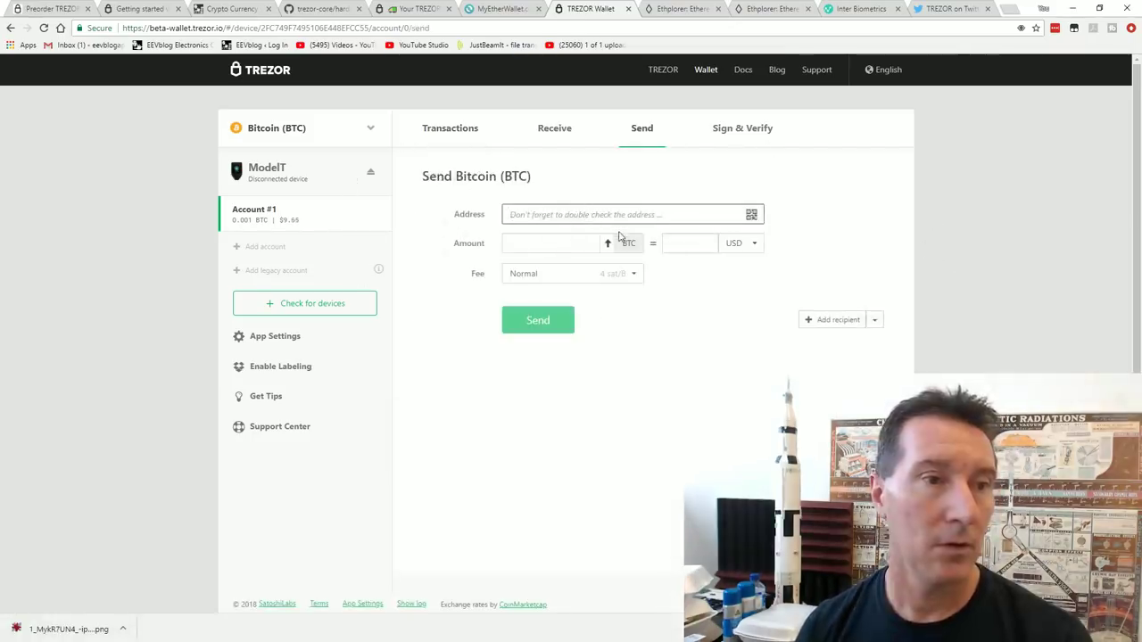
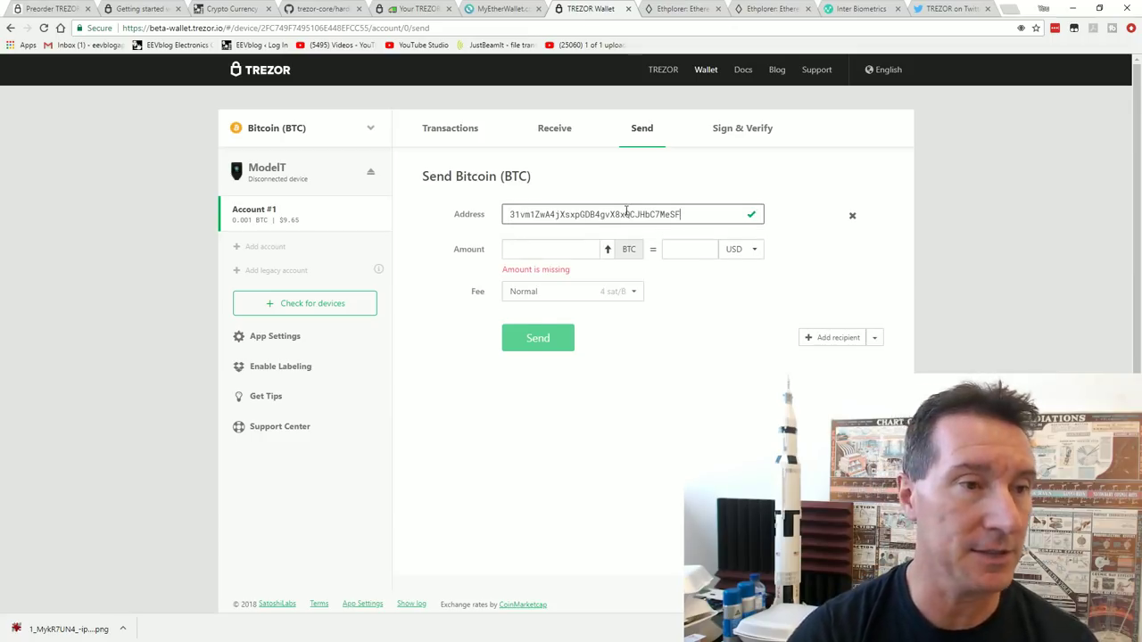
click(608, 249)
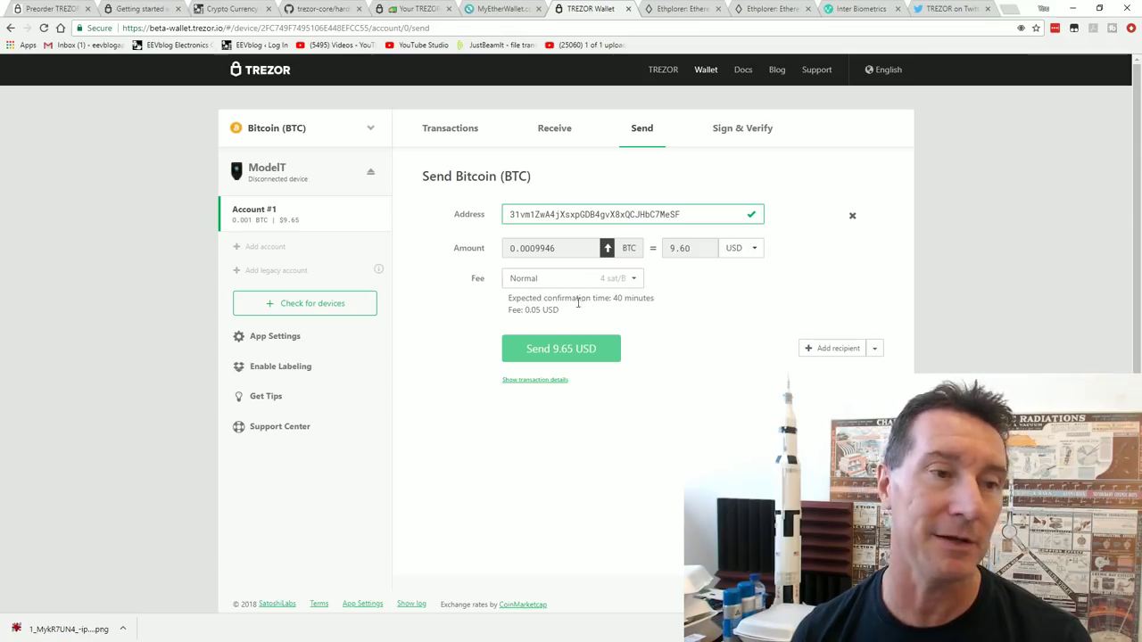
click(636, 280)
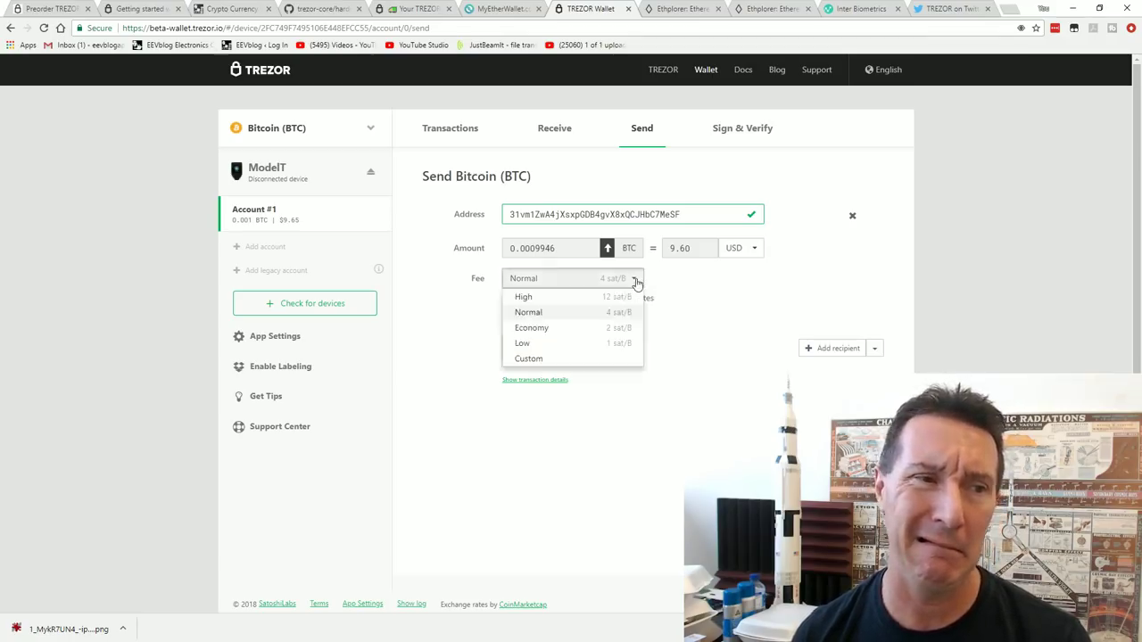
click(565, 300)
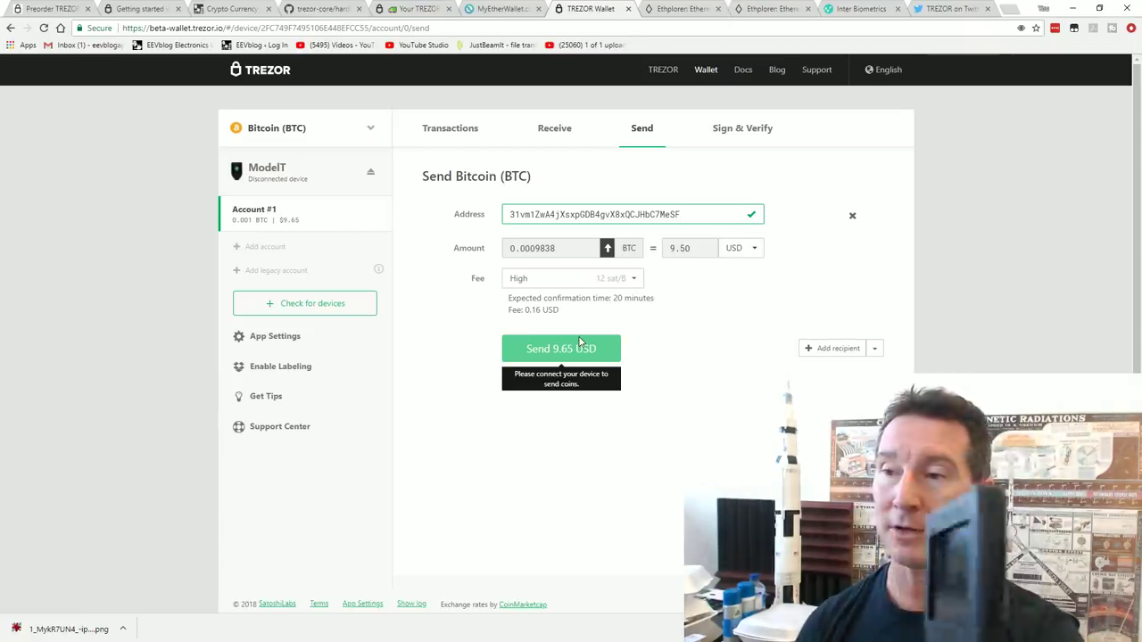
Step: Connect the ModelT TREZOR and submit the 9.65 USD Bitcoin payment
click(325, 307)
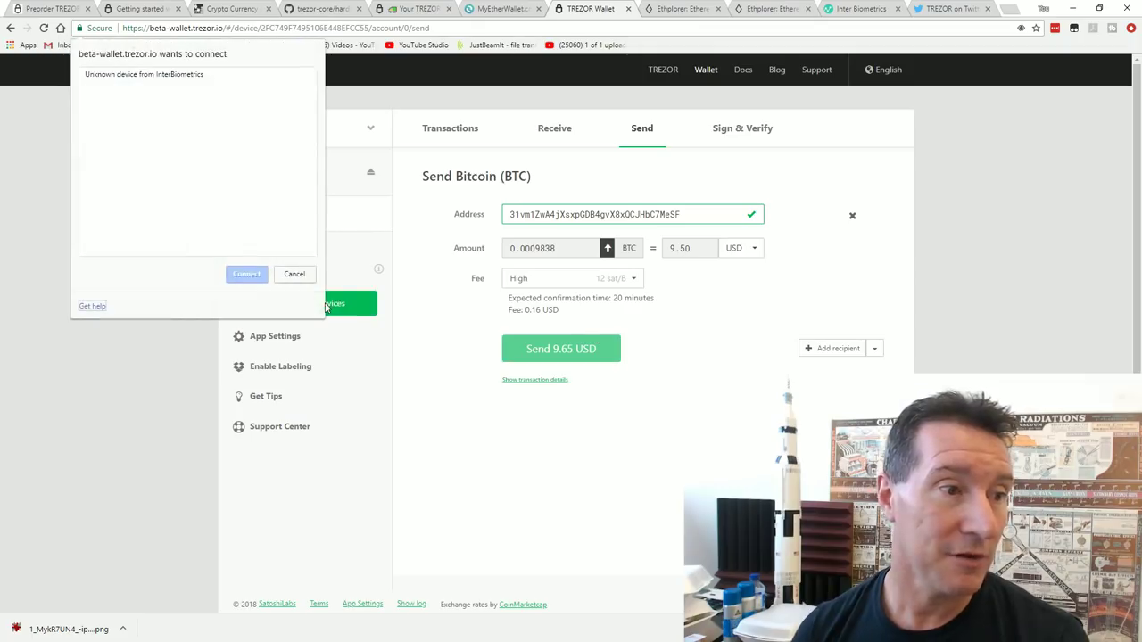
click(116, 74)
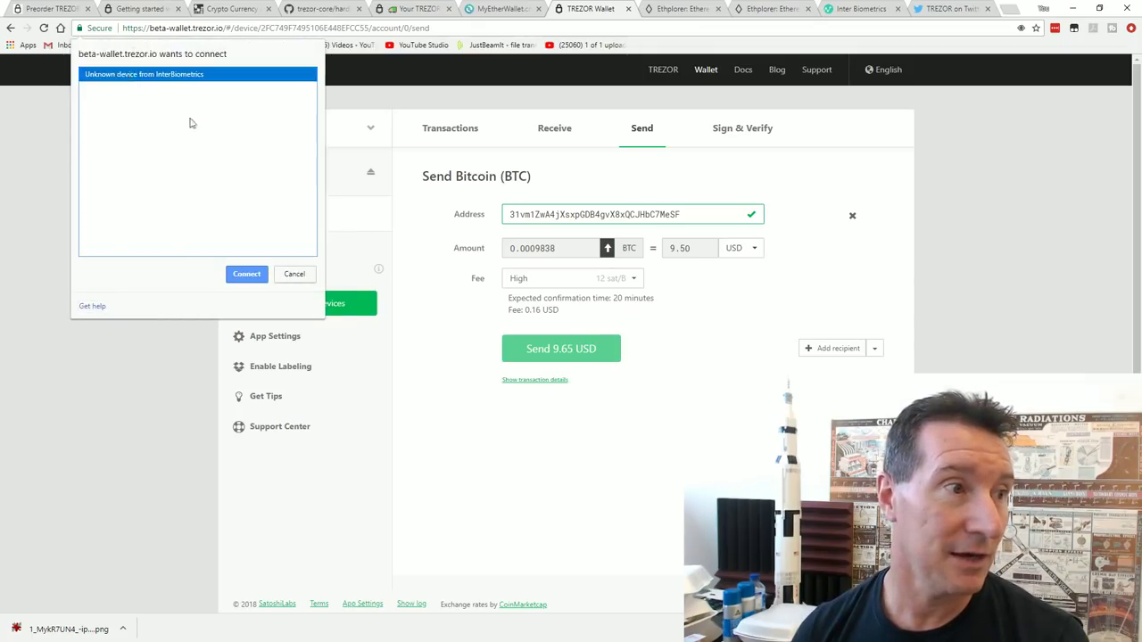
click(254, 274)
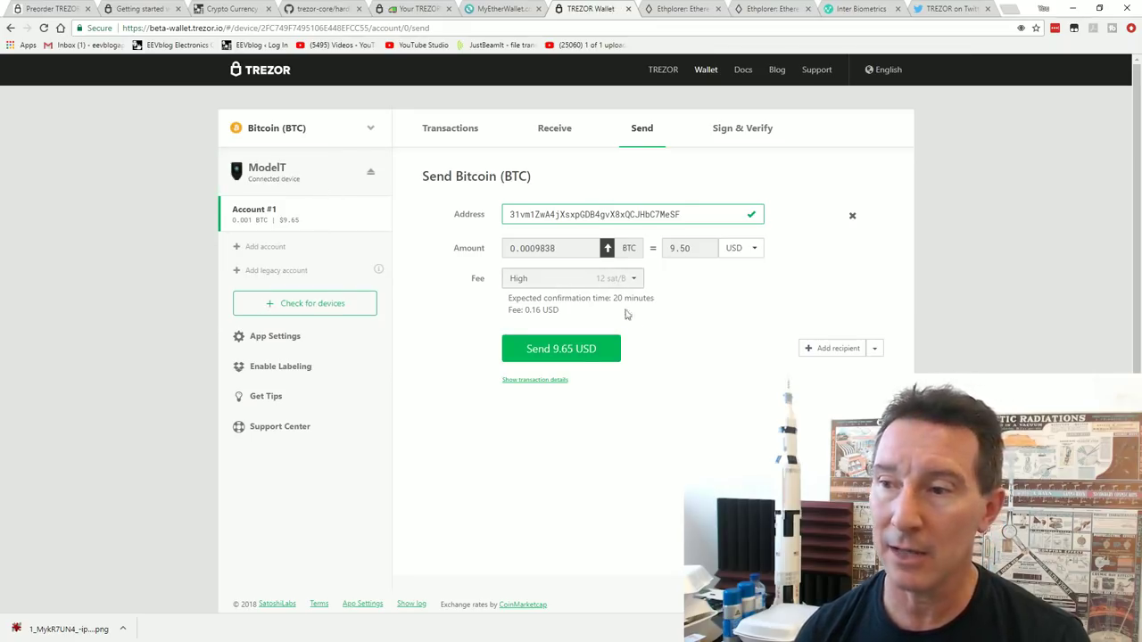
click(562, 348)
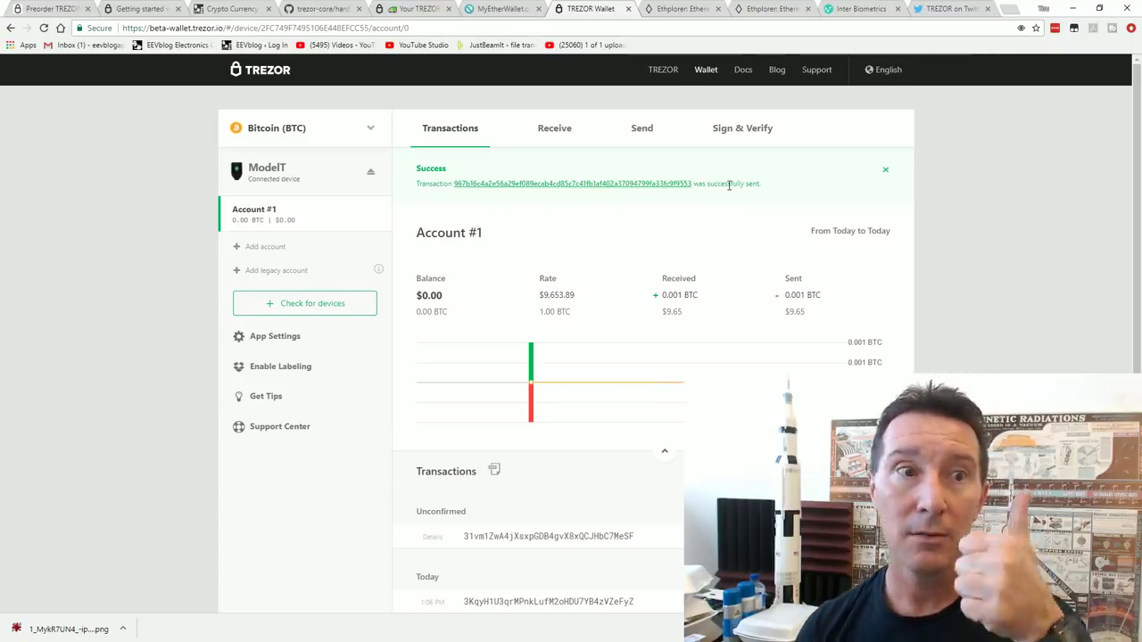
Step: Open the Bitcoin Receive page and show Account #1's fresh receiving address in full
mouse_move(532, 386)
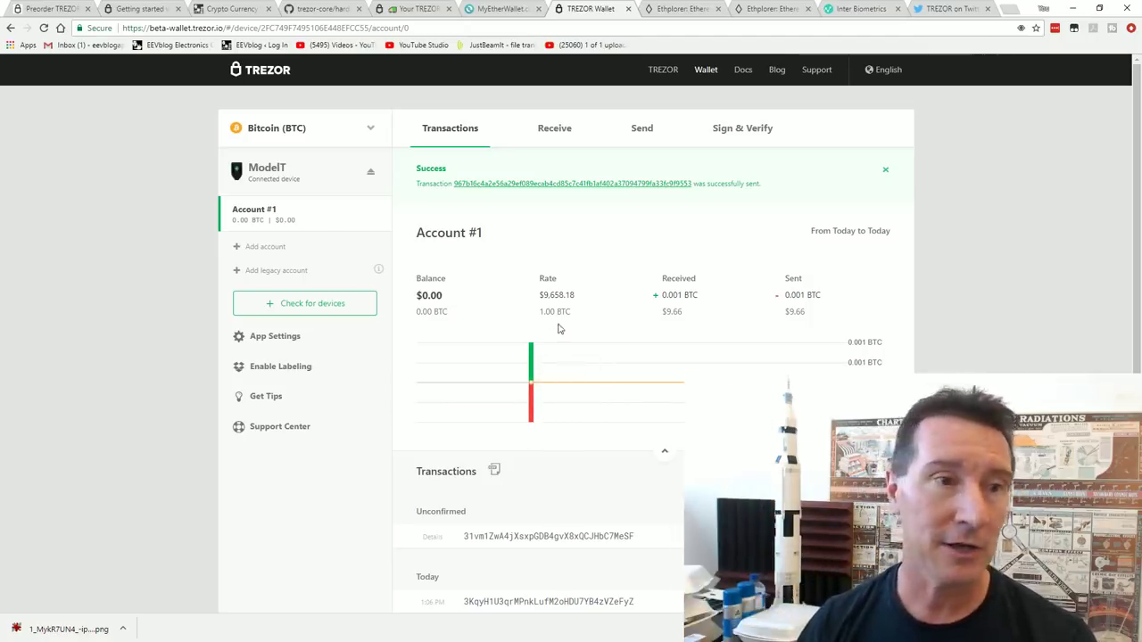
click(557, 135)
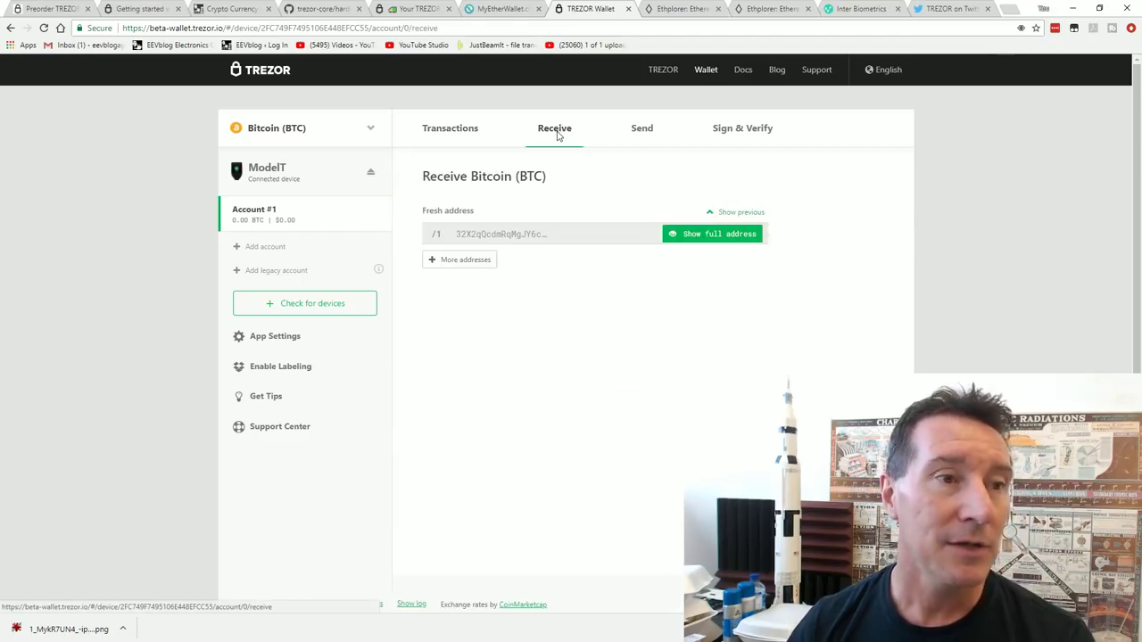
click(725, 234)
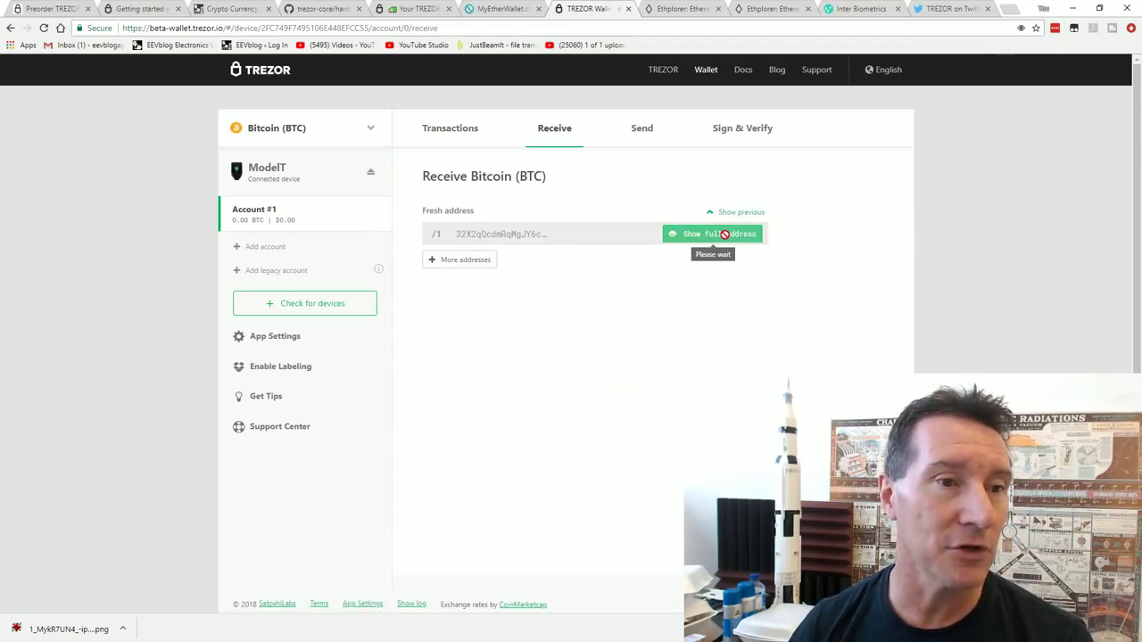